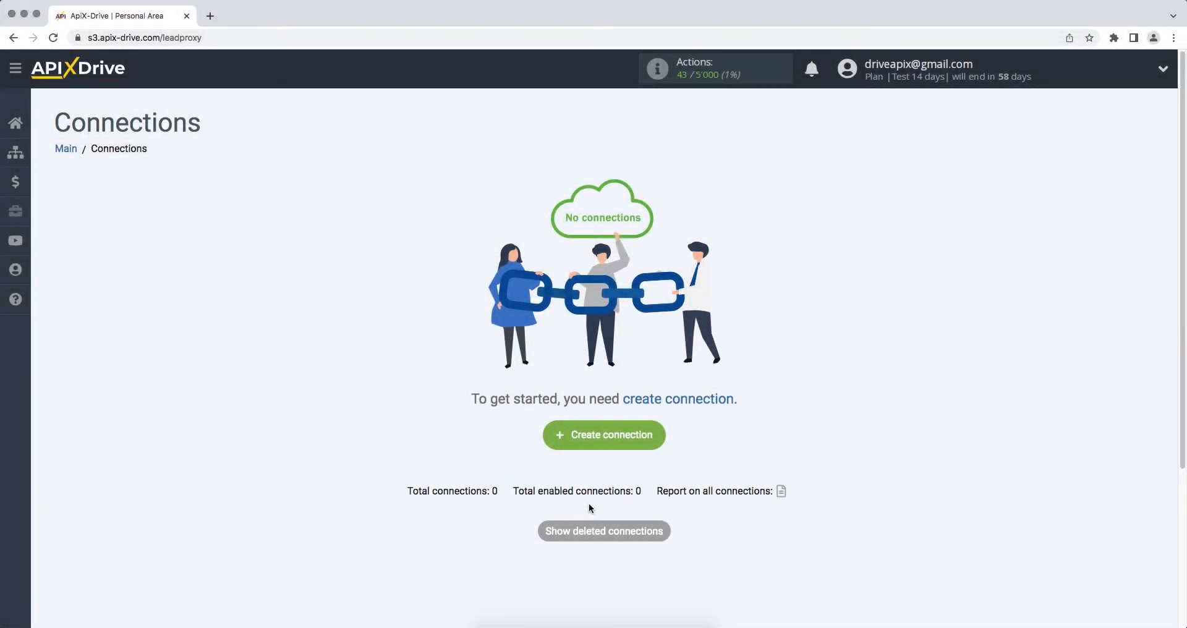
Create a new connection with Salesforce CRM as the data source system
left_click(552, 431)
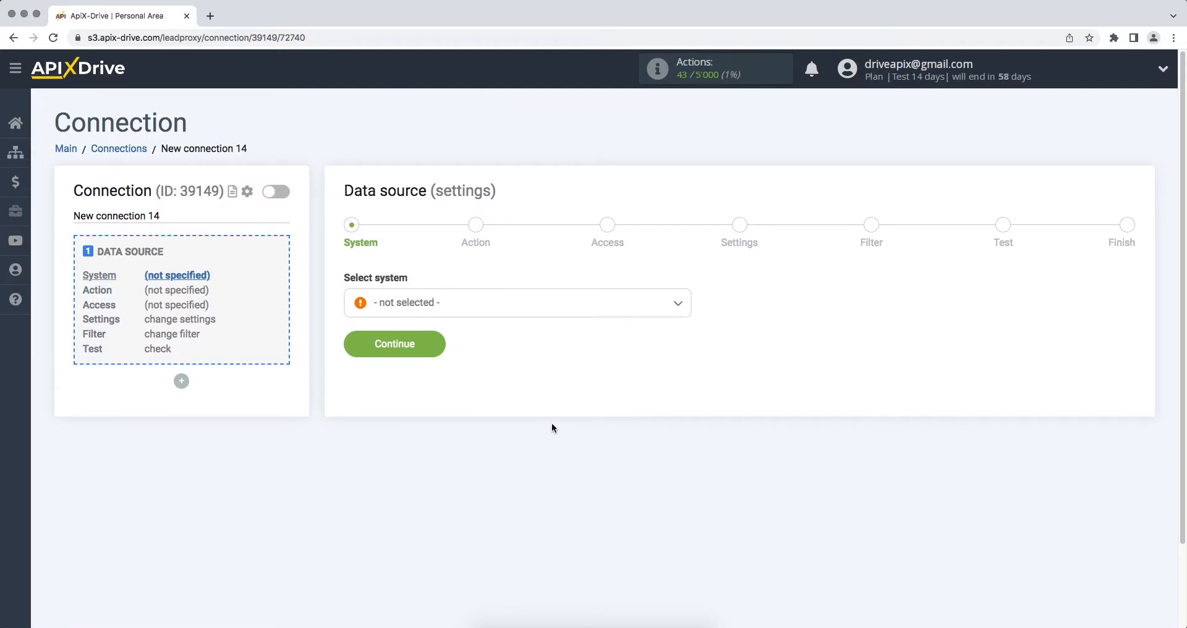
left_click(530, 307)
left_click_drag(685, 330, 686, 466)
left_click(488, 403)
left_click(345, 347)
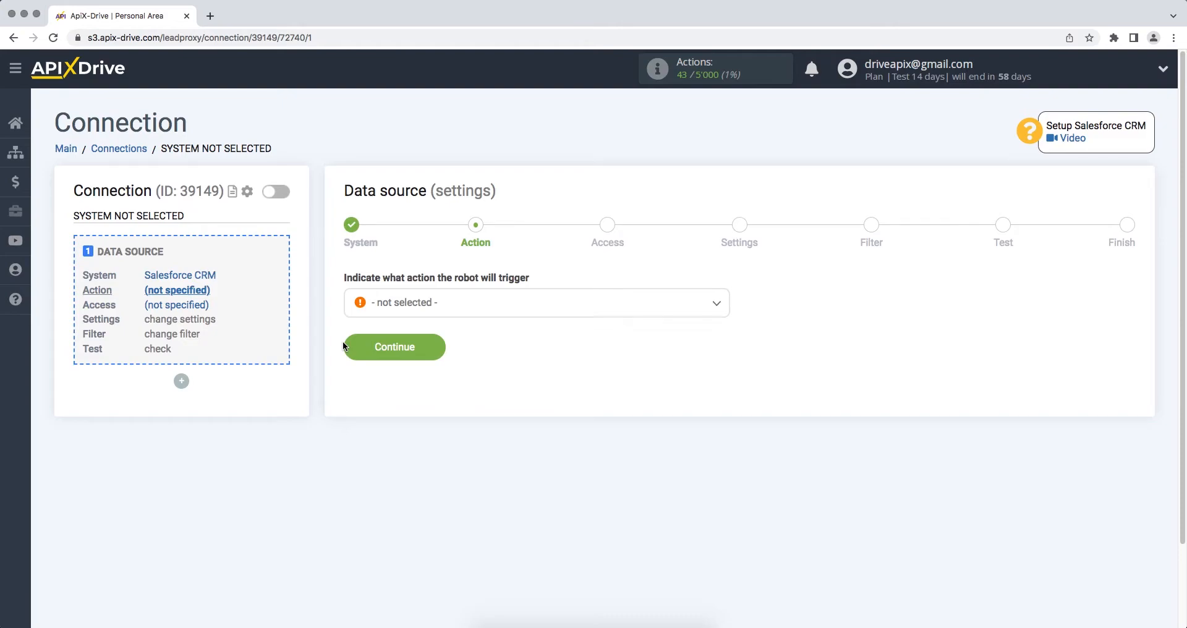
Choose Get LEADS (new) as the Salesforce source action
left_click(398, 312)
left_click_drag(725, 381, 724, 444)
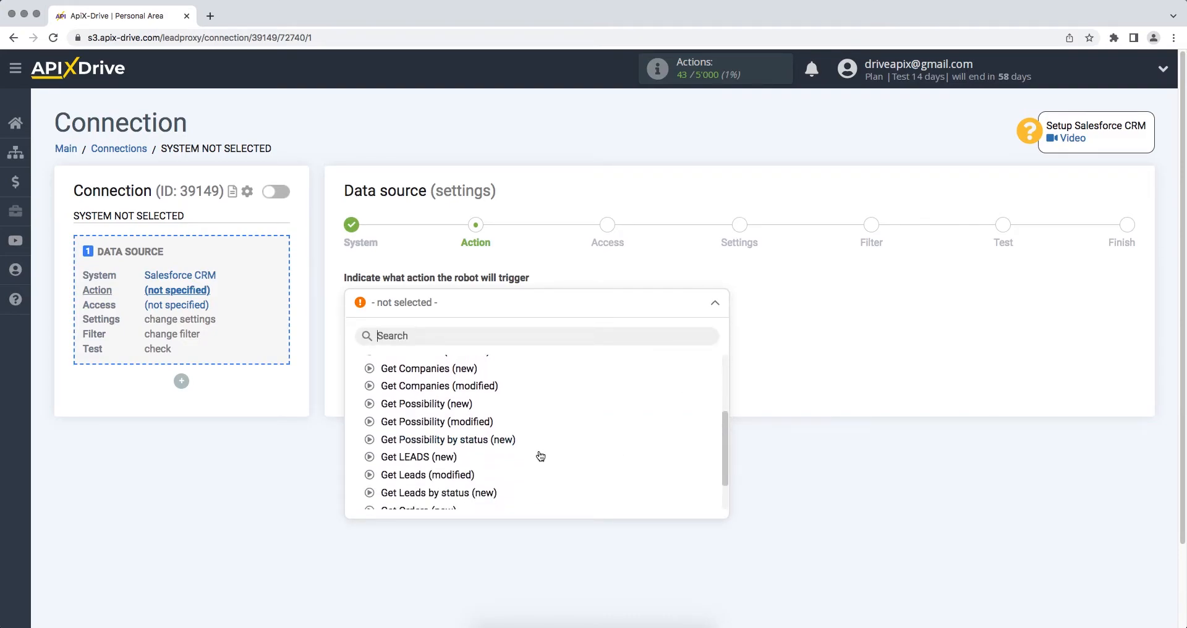
left_click(463, 457)
left_click(361, 349)
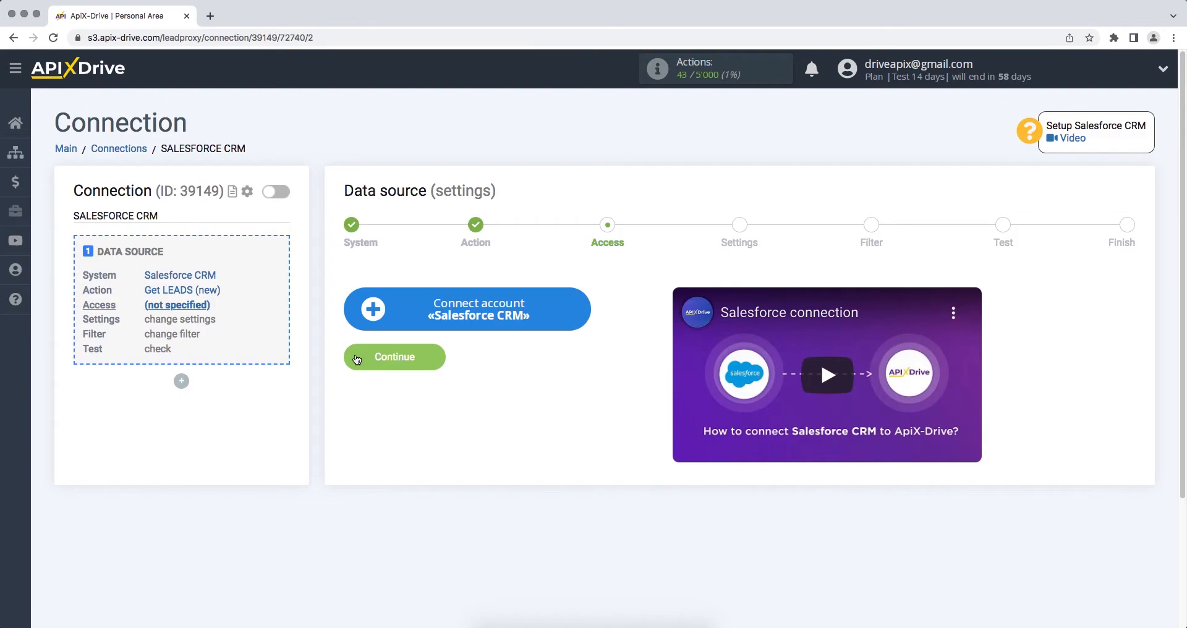
Log in to Salesforce with the account's username and password
left_click(370, 312)
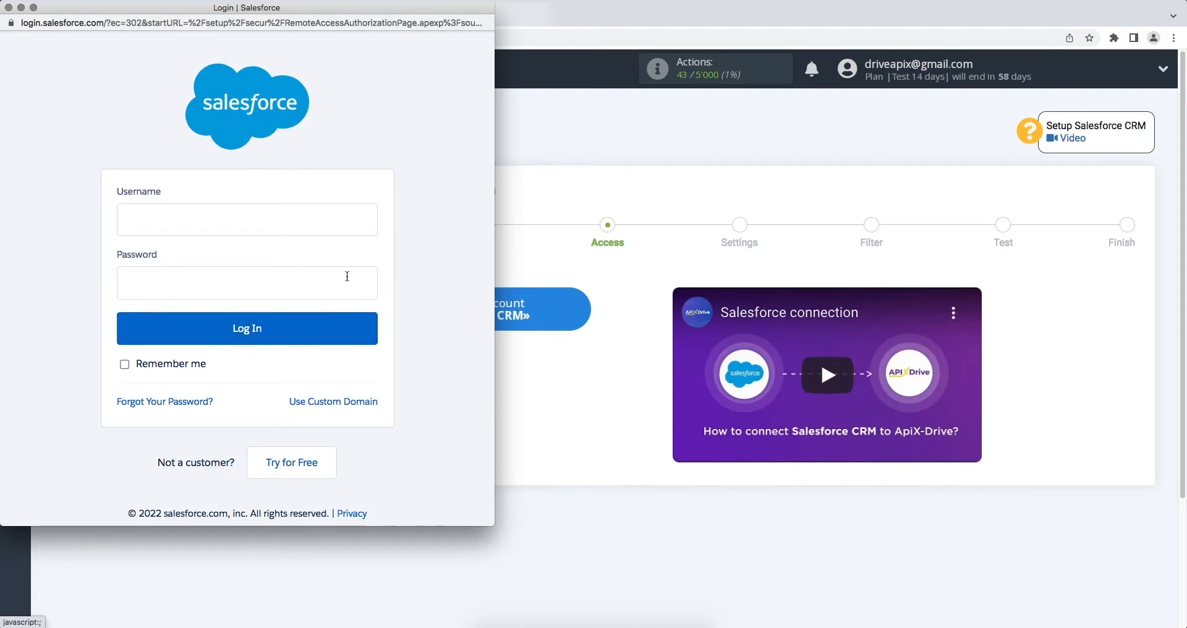
left_click(312, 224)
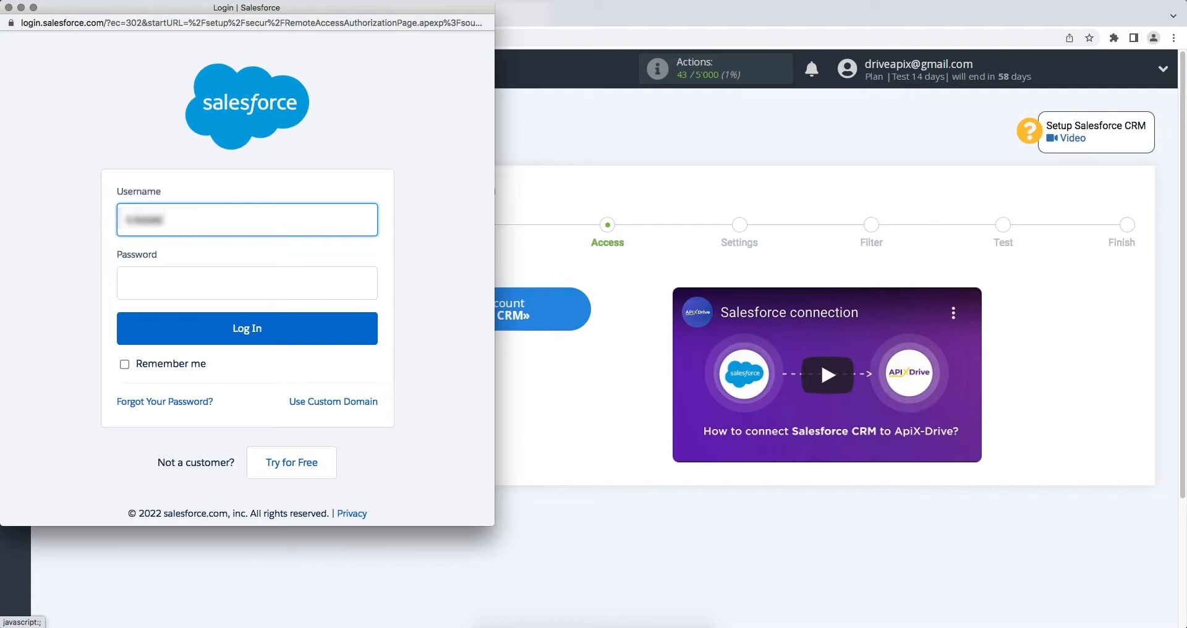
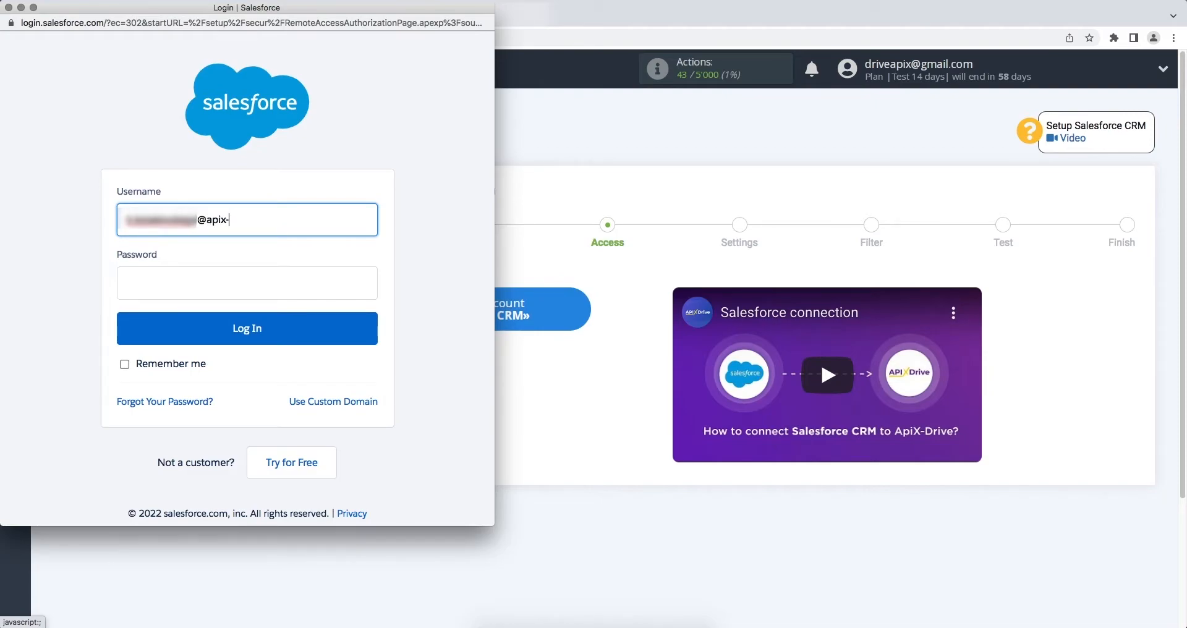
left_click(298, 275)
type("••••••••••••")
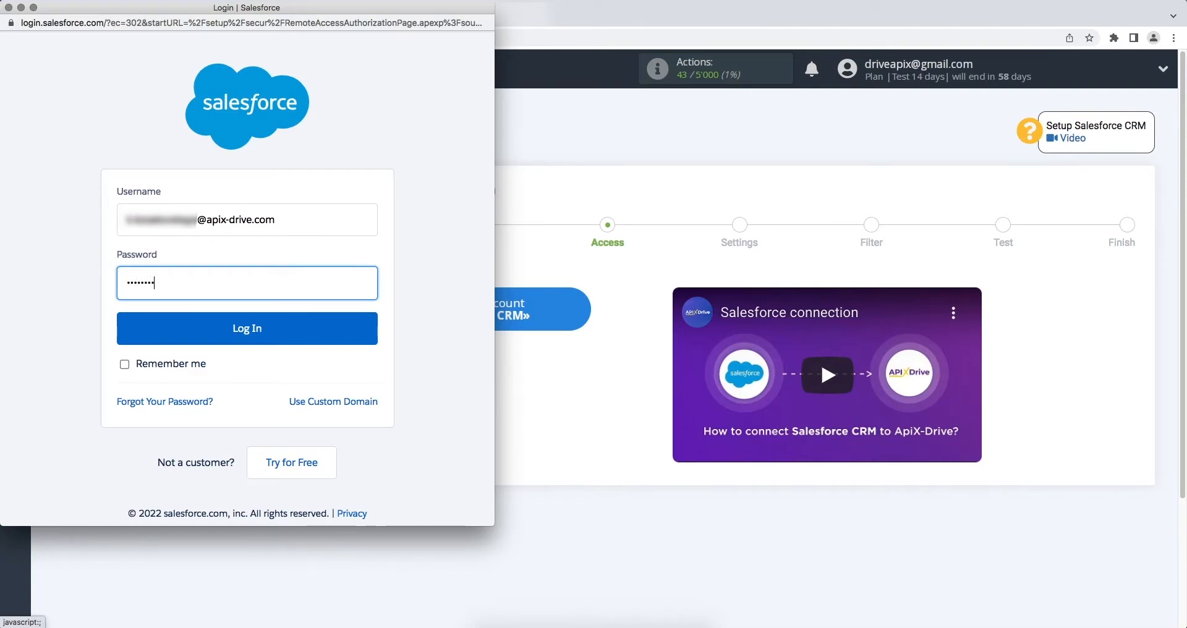
left_click(305, 334)
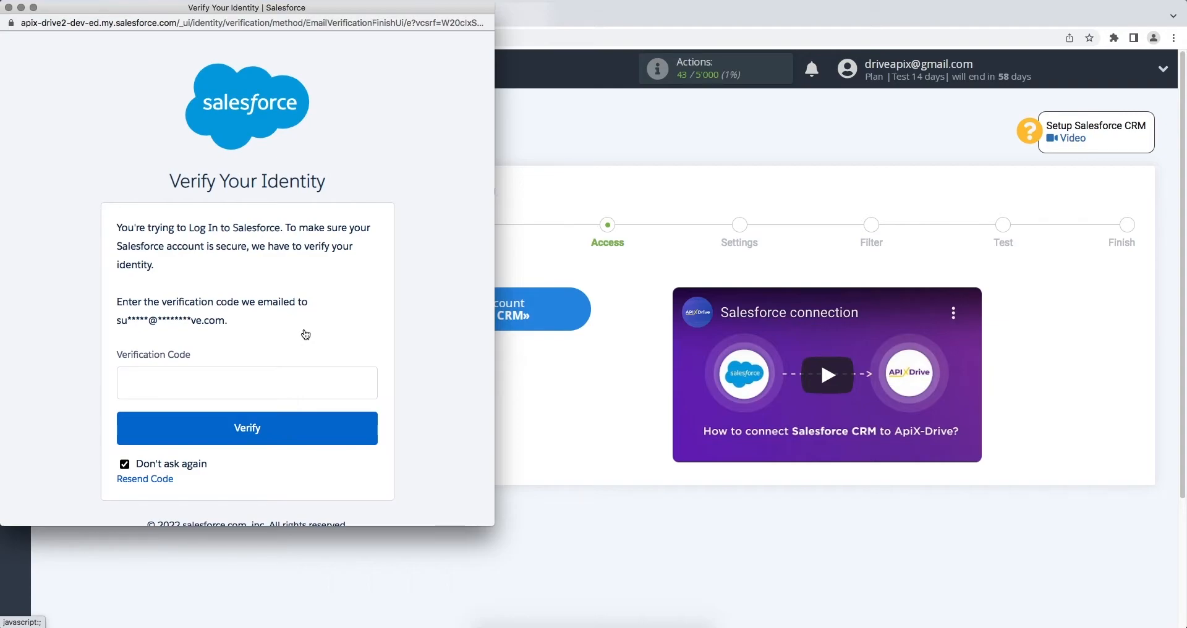
Enter the emailed verification code to verify the Salesforce login
left_click(264, 382)
left_click(277, 442)
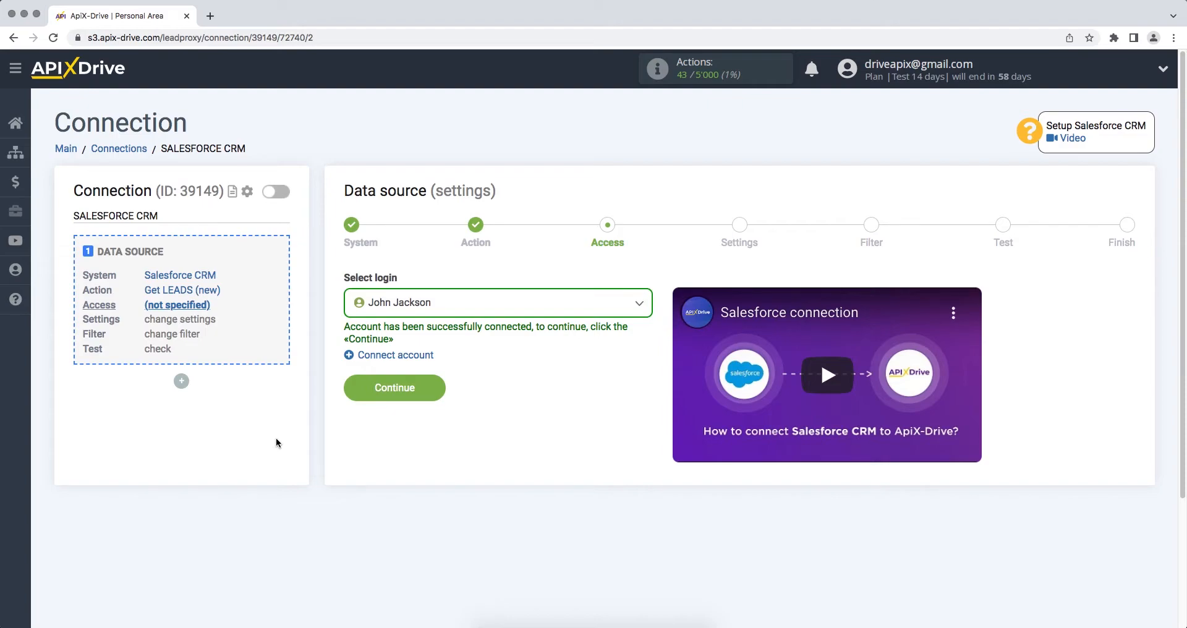
Select the connected Salesforce login, skip settings and filter, and finish after reviewing the test lead
left_click(418, 314)
left_click(410, 398)
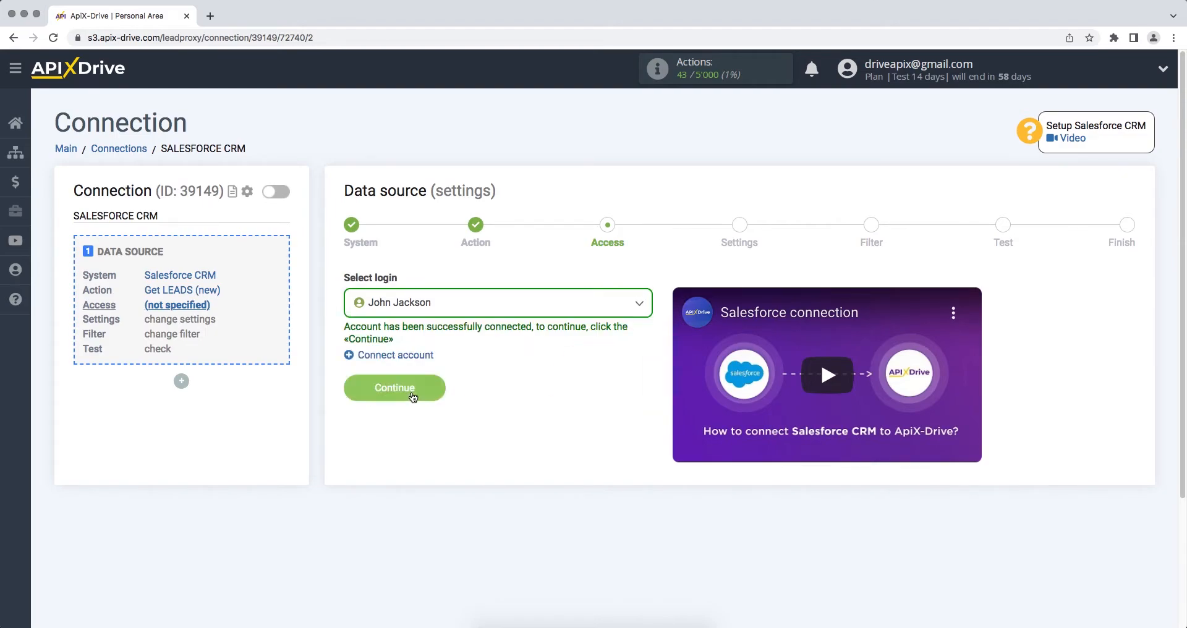
left_click(350, 391)
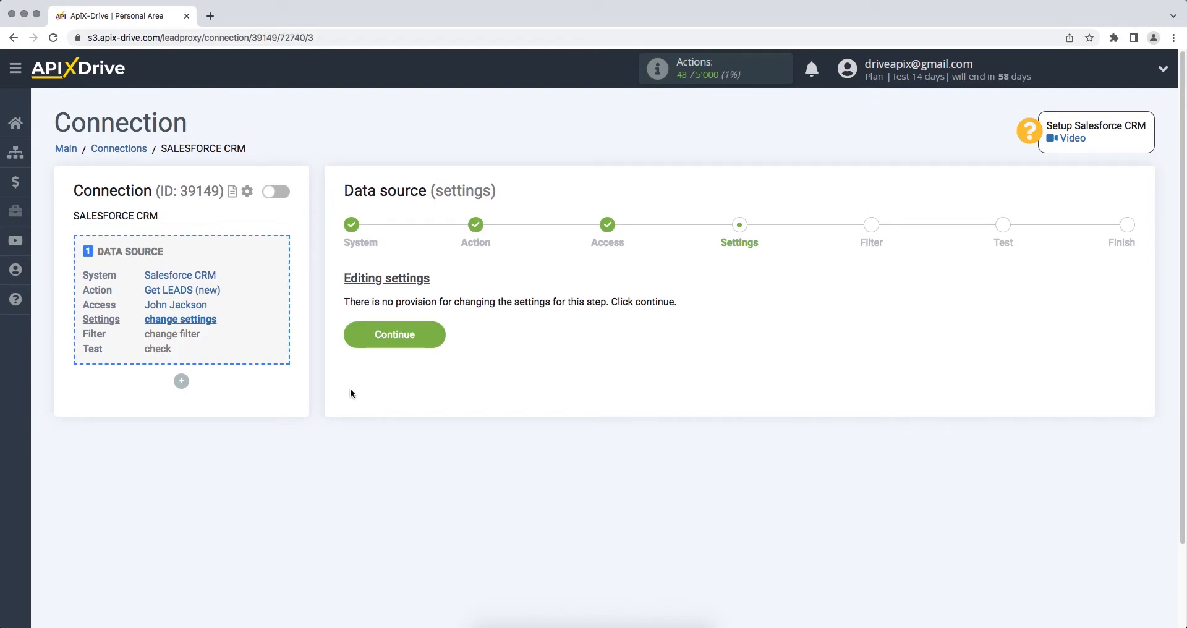
left_click(353, 335)
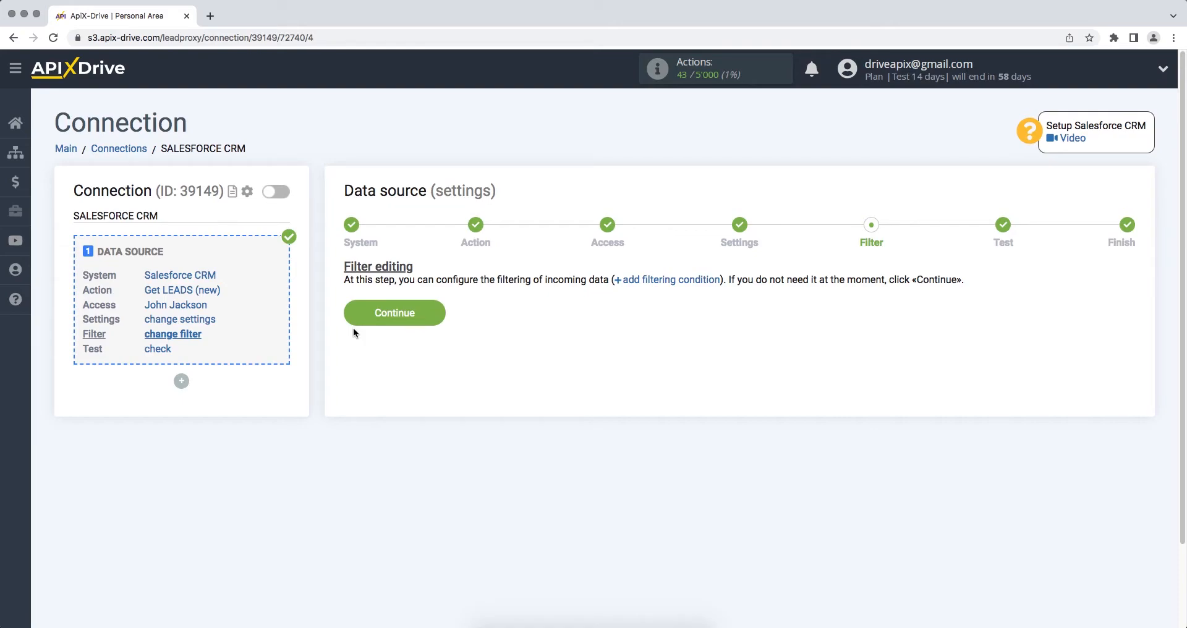
left_click(350, 314)
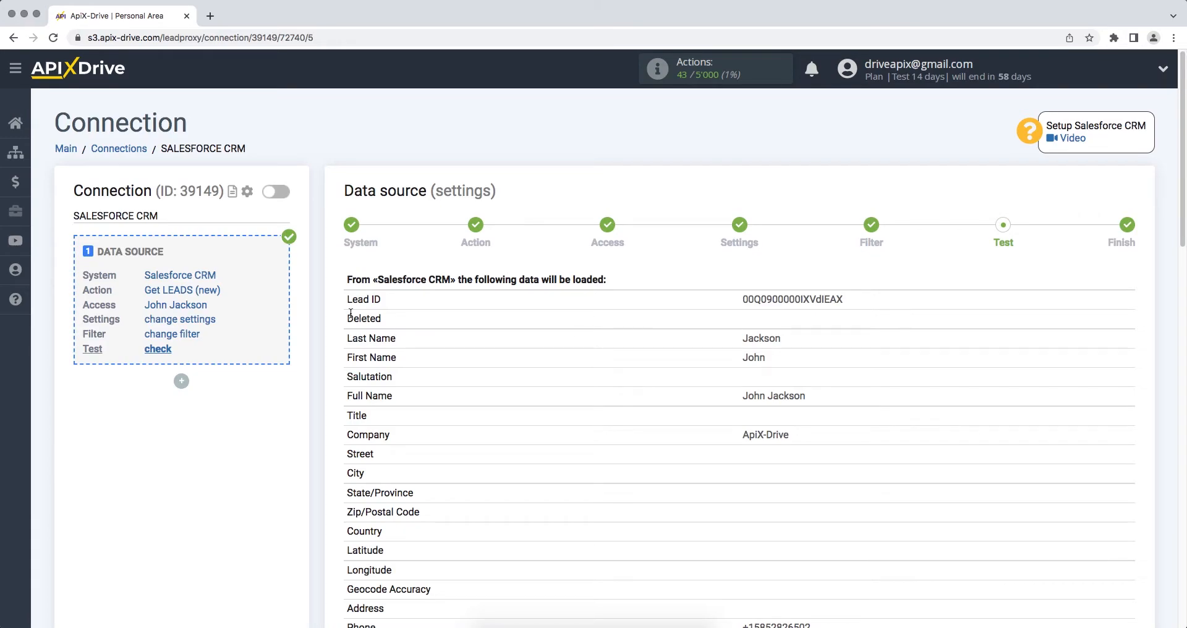
scroll(350, 313, "down", 15)
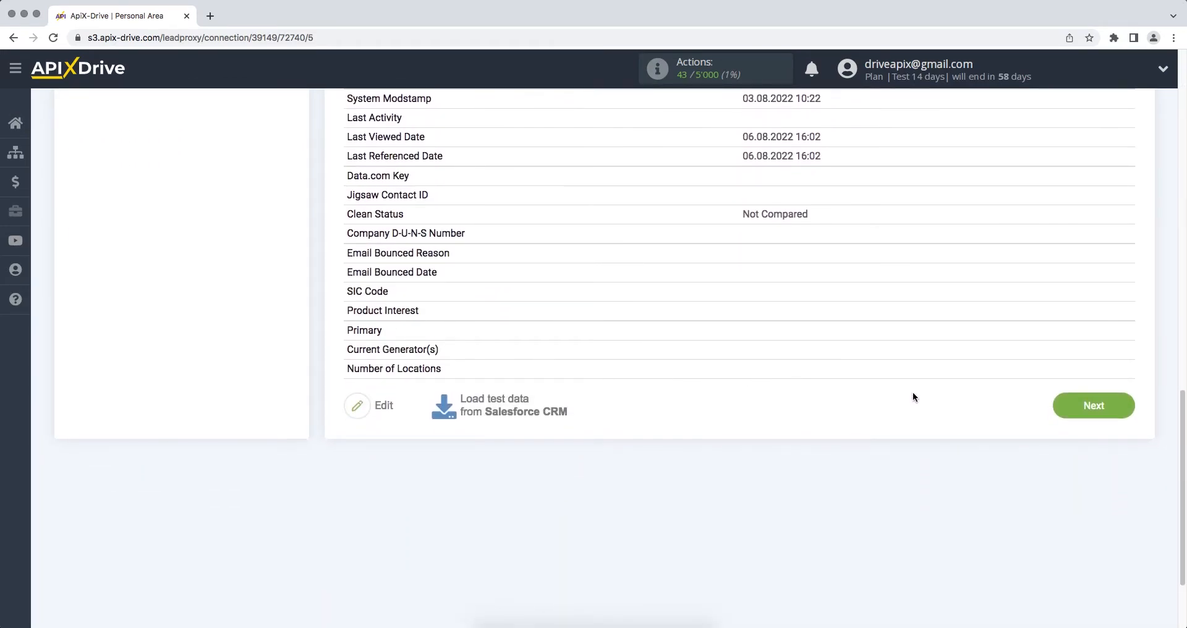
left_click(1058, 413)
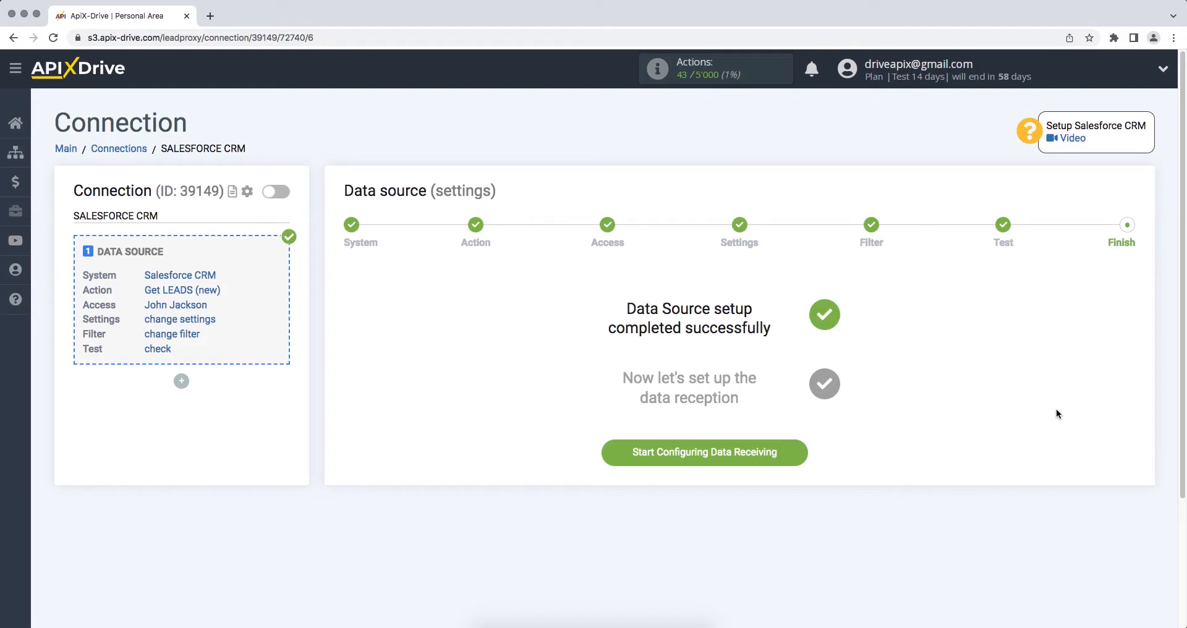
Start the data destination setup with Messente as the receiving system
left_click(627, 455)
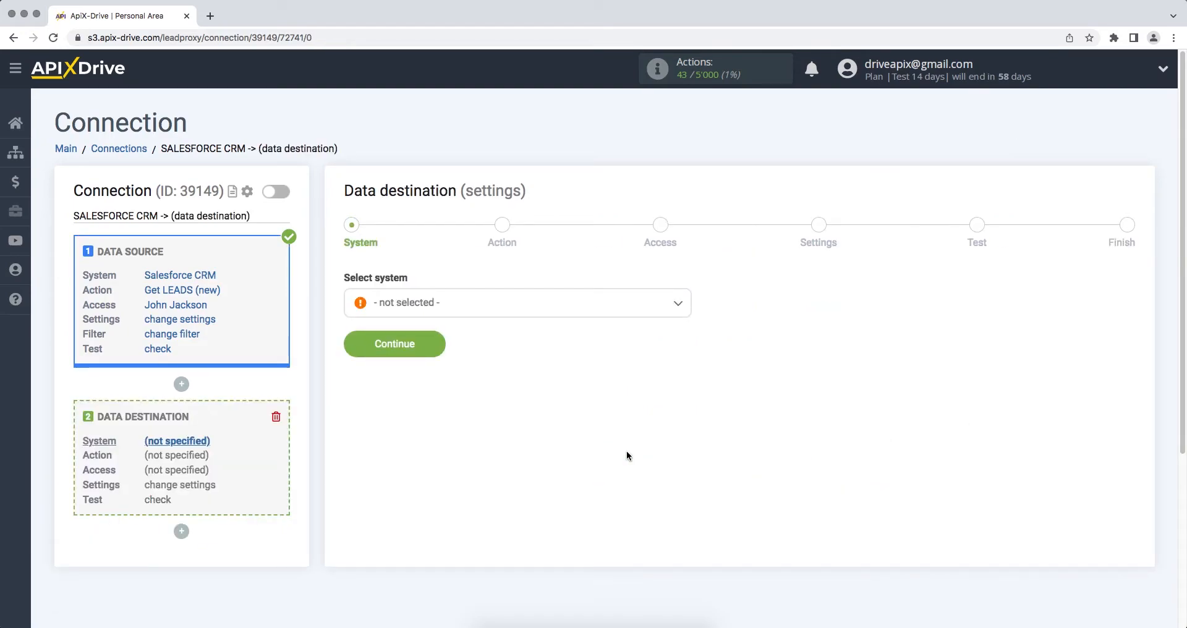
left_click(591, 307)
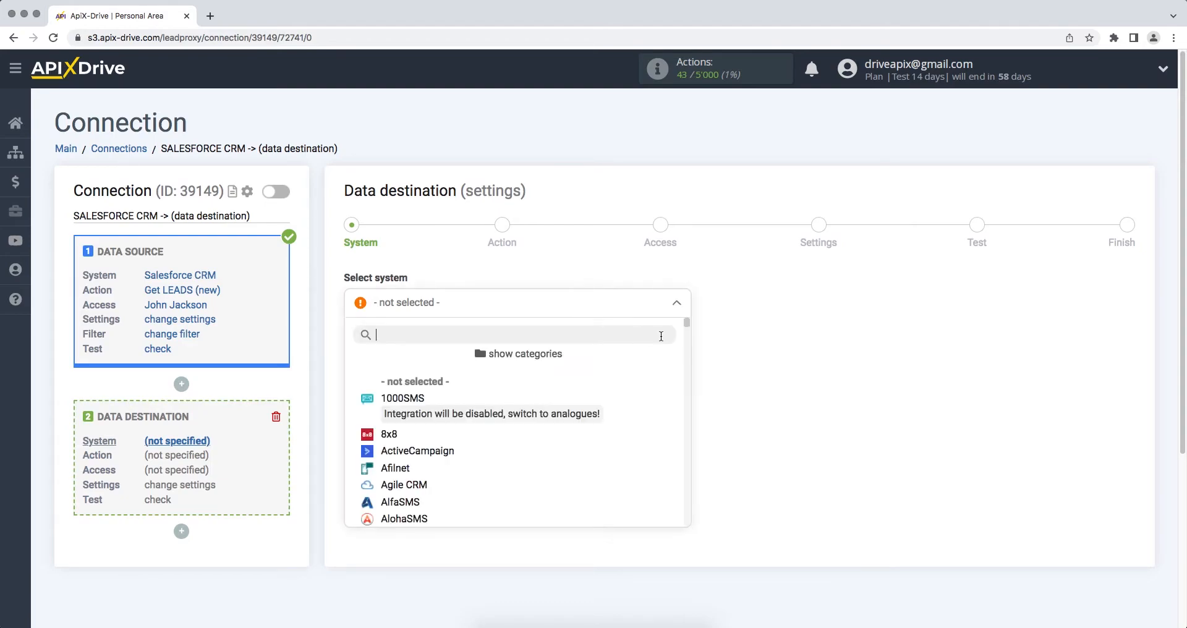
scroll(687, 334, "down", 3)
left_click_drag(687, 336, 618, 416)
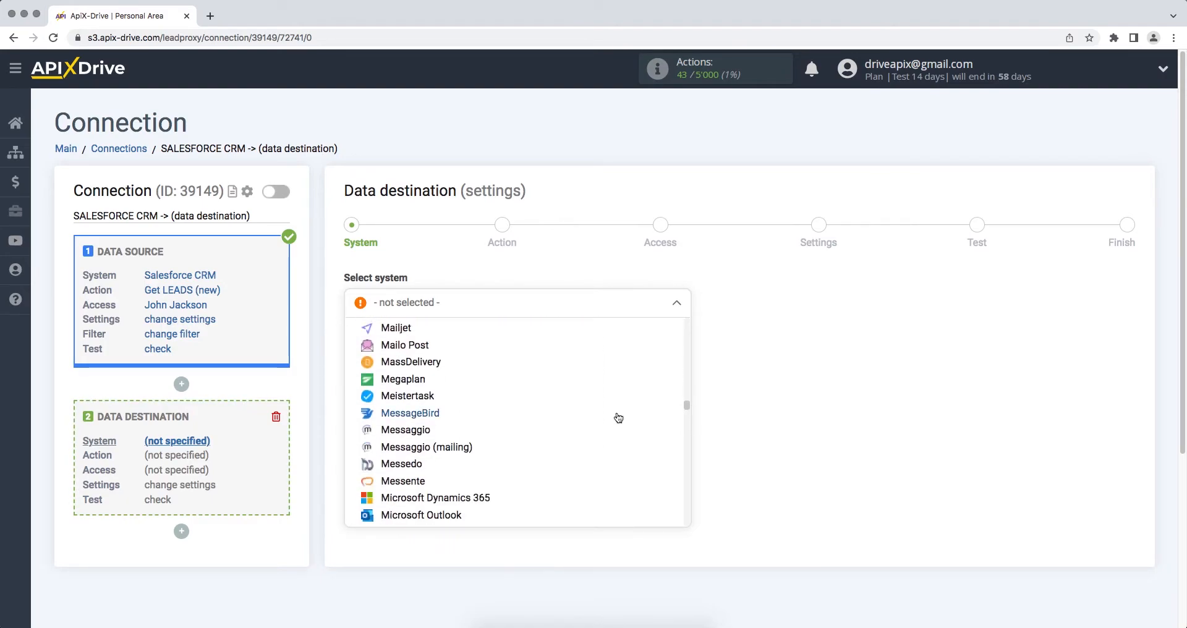
left_click(416, 480)
left_click(350, 346)
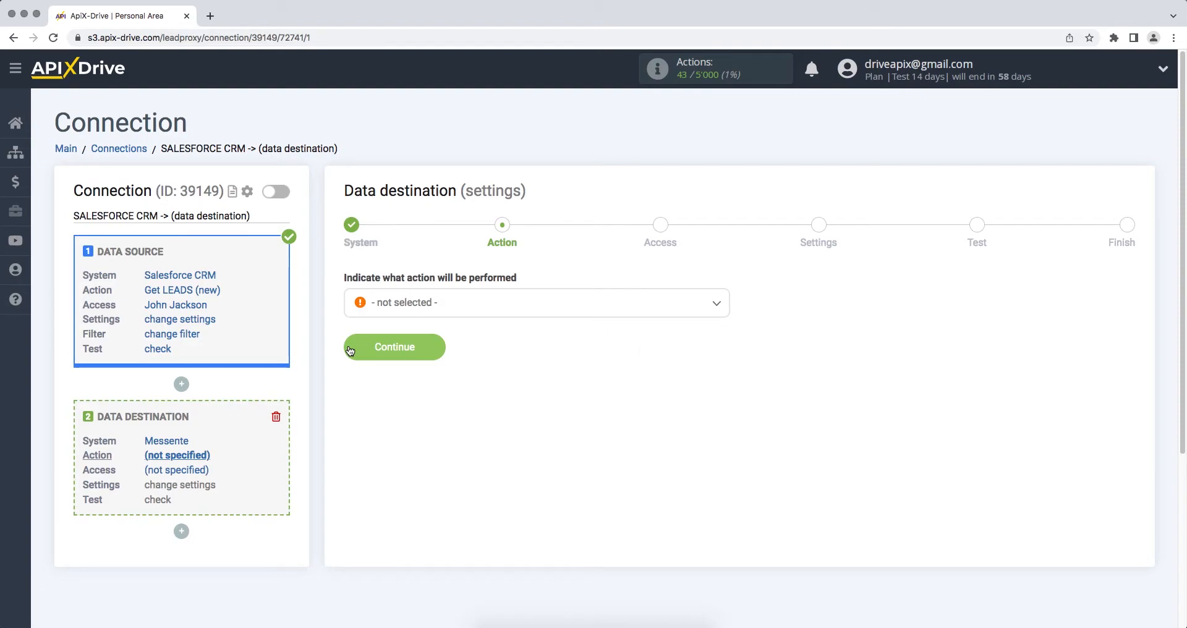
Choose Send SMS as the Messente action and begin connecting a Messente account
left_click(389, 302)
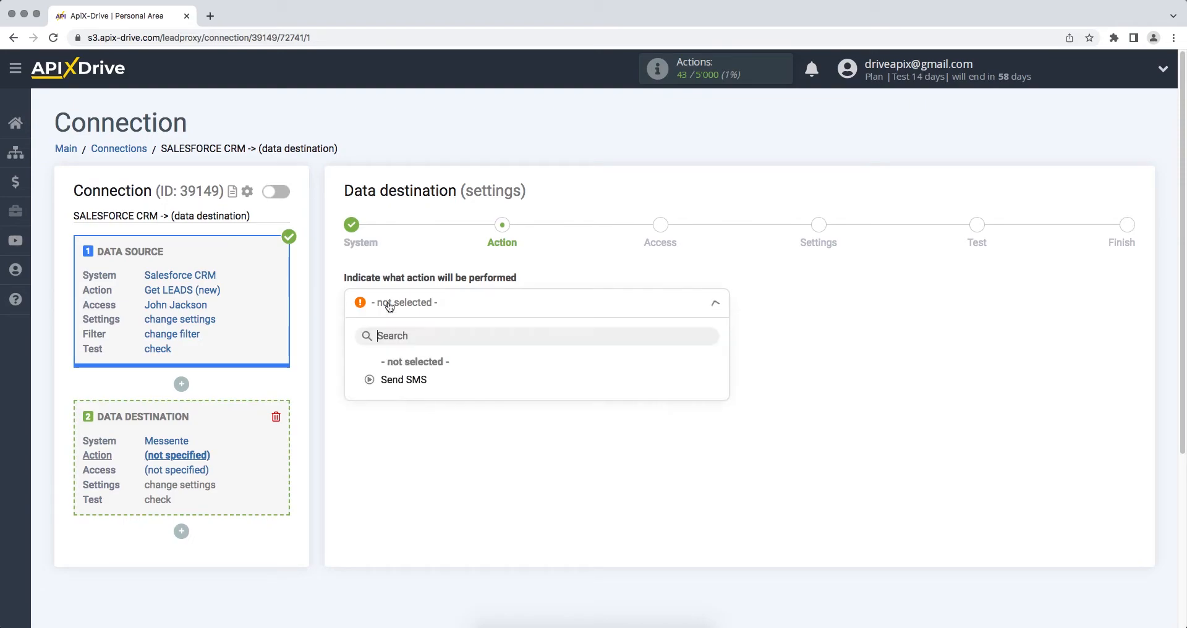
left_click(395, 379)
left_click(353, 355)
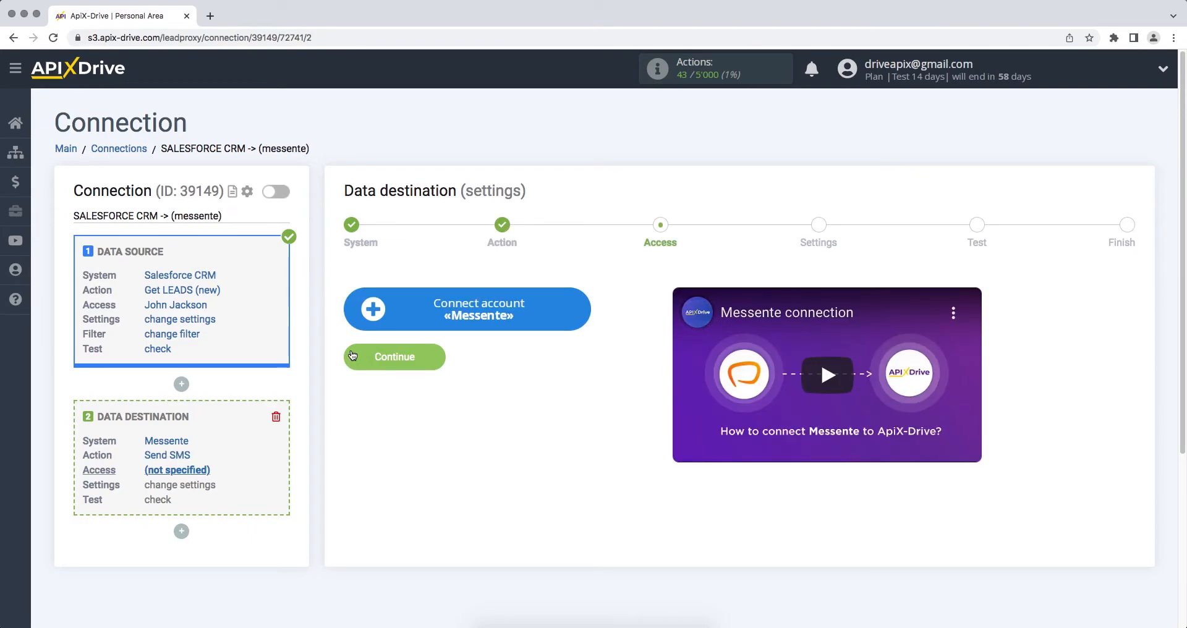
left_click(373, 309)
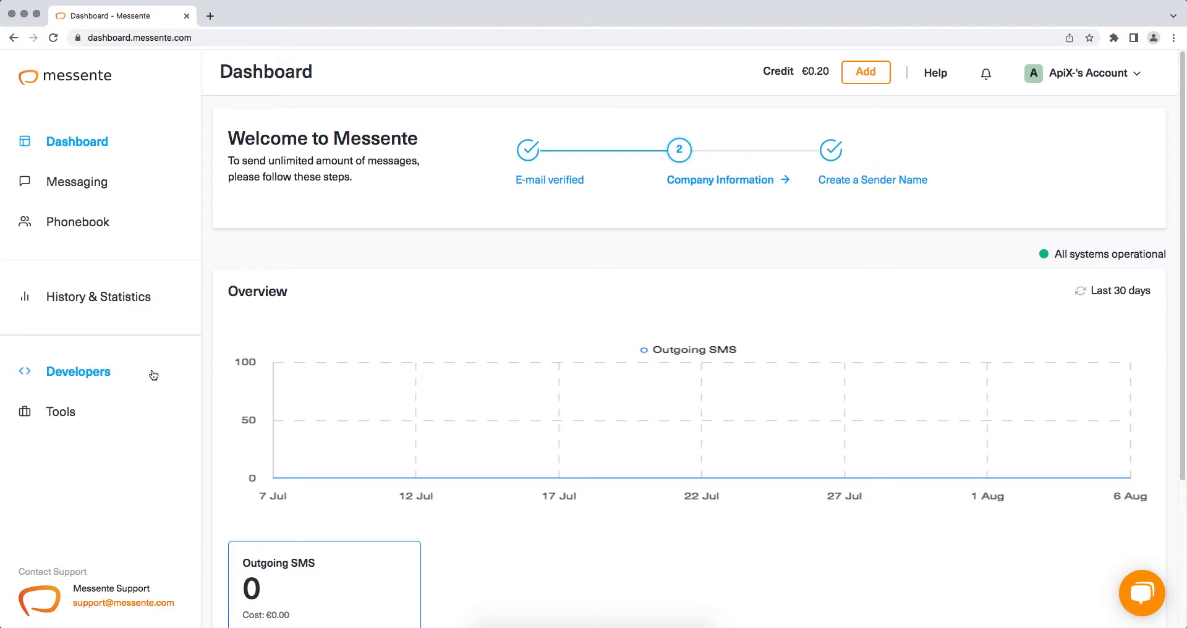
Create a new Messente API key named 'ApiX-Drive' in the developer API settings
left_click(132, 378)
scroll(133, 378, "down", 4)
scroll(133, 378, "down", 2)
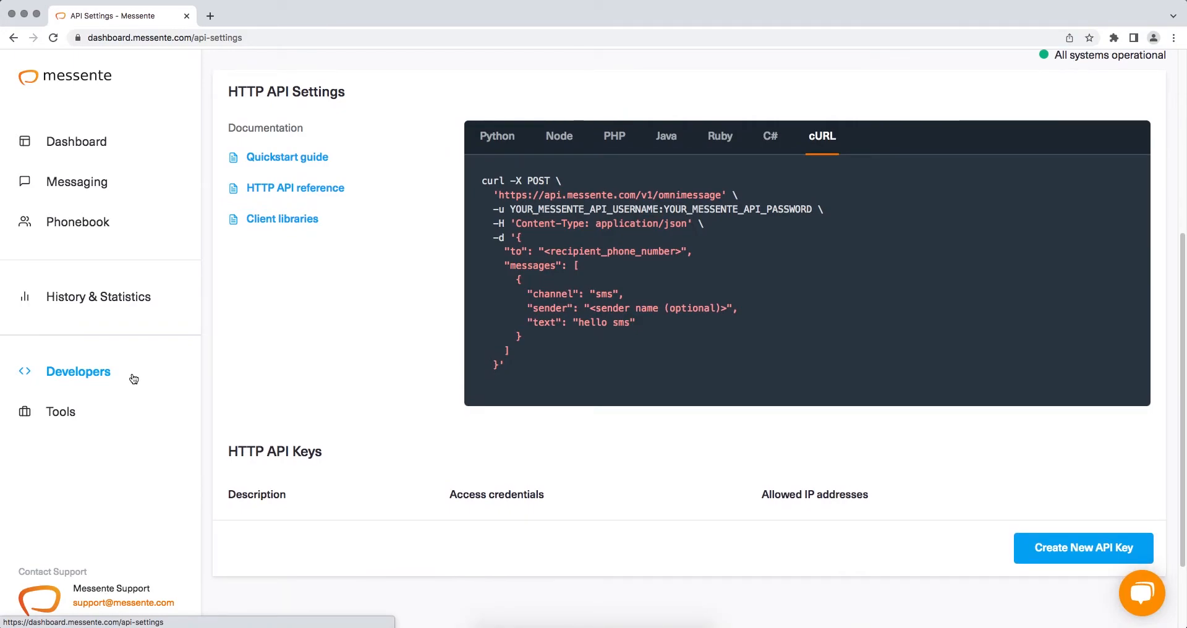
left_click(1024, 557)
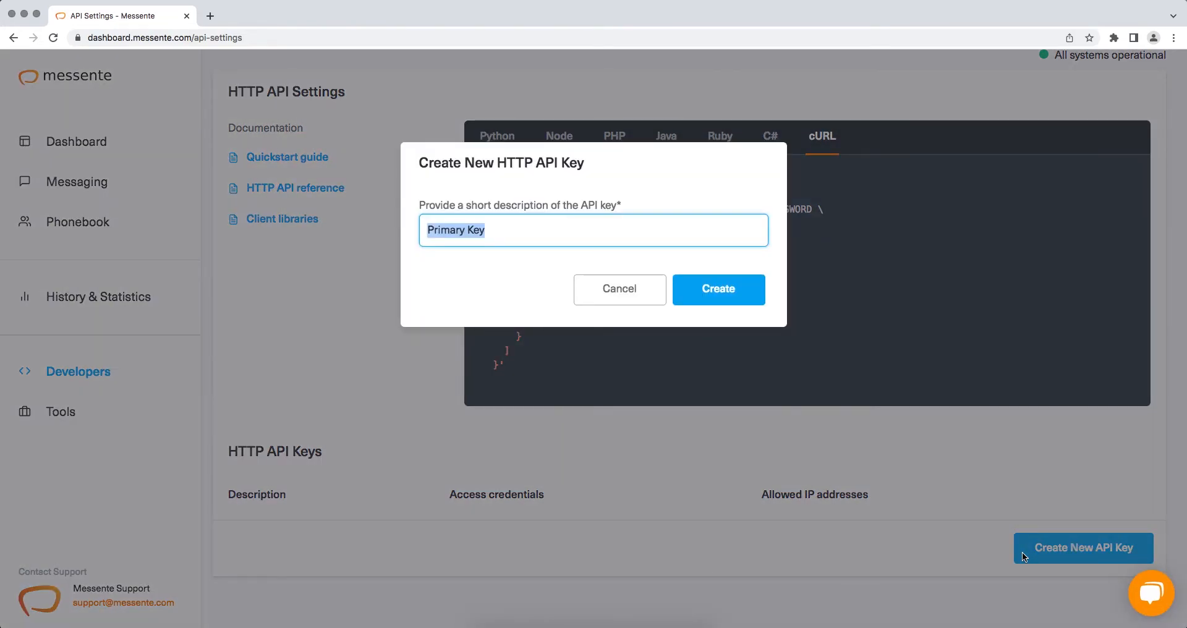
type("ApiX-Drive")
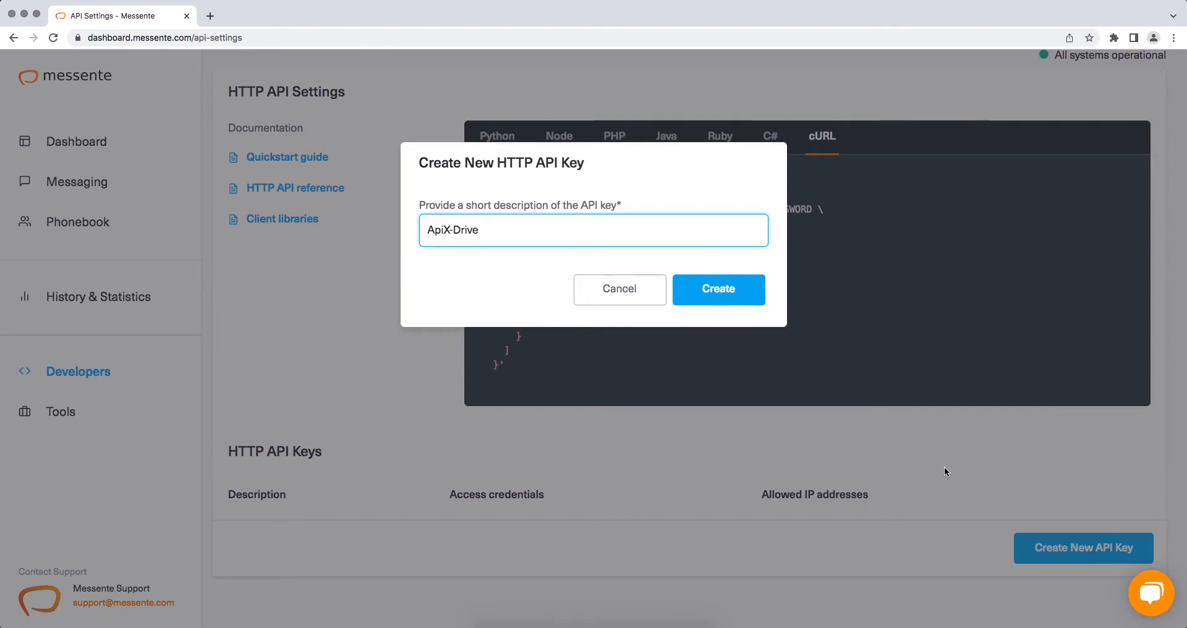
left_click(718, 288)
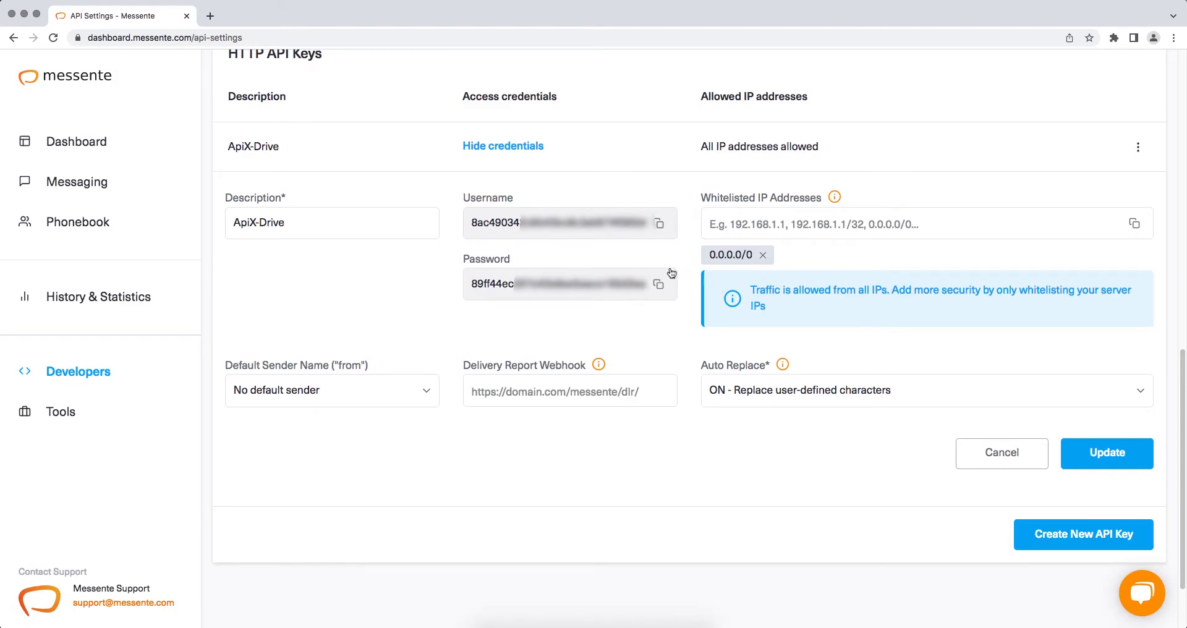
Copy the API key's username into ApiX-Drive's API username field
left_click_drag(465, 224, 657, 223)
right_click(632, 232)
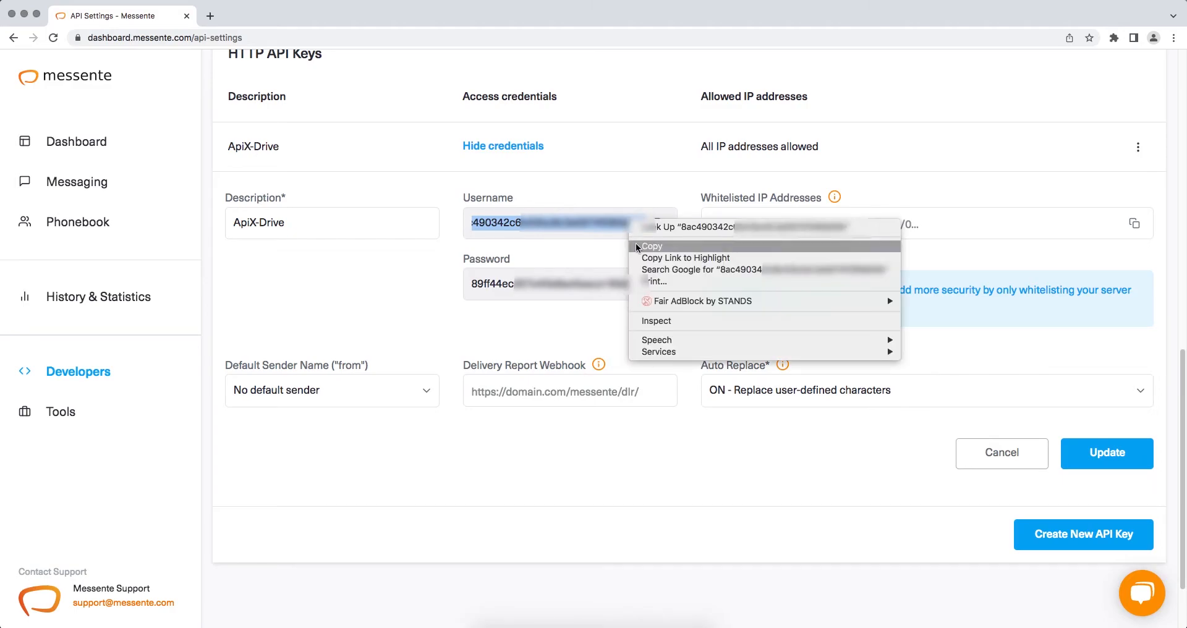
left_click(636, 243)
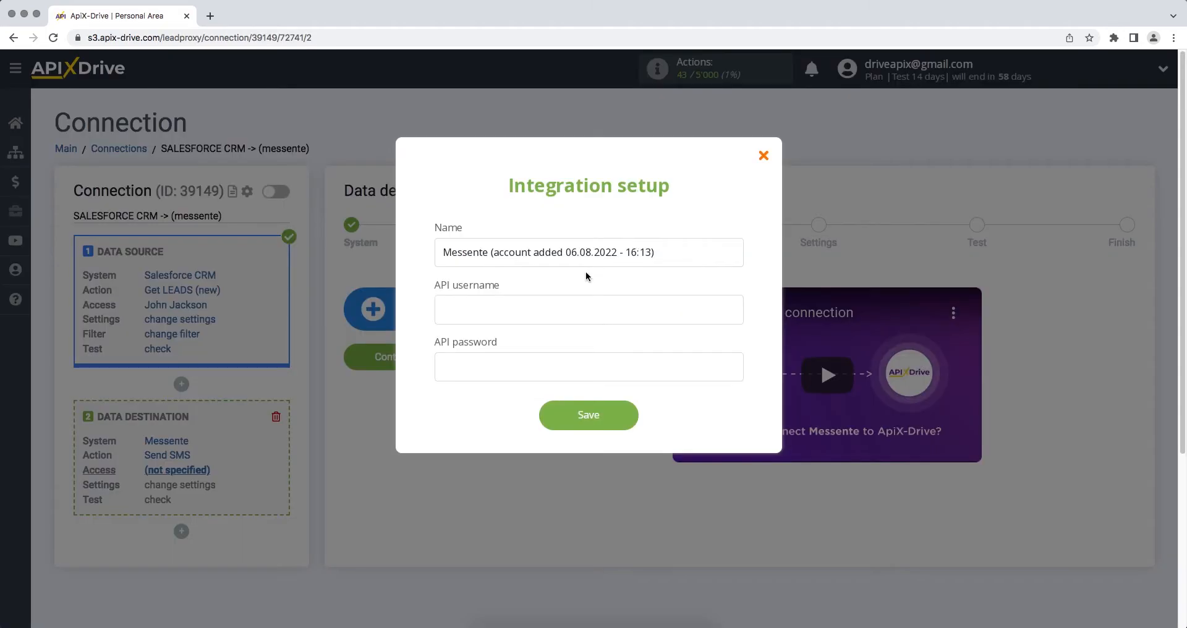
right_click(551, 303)
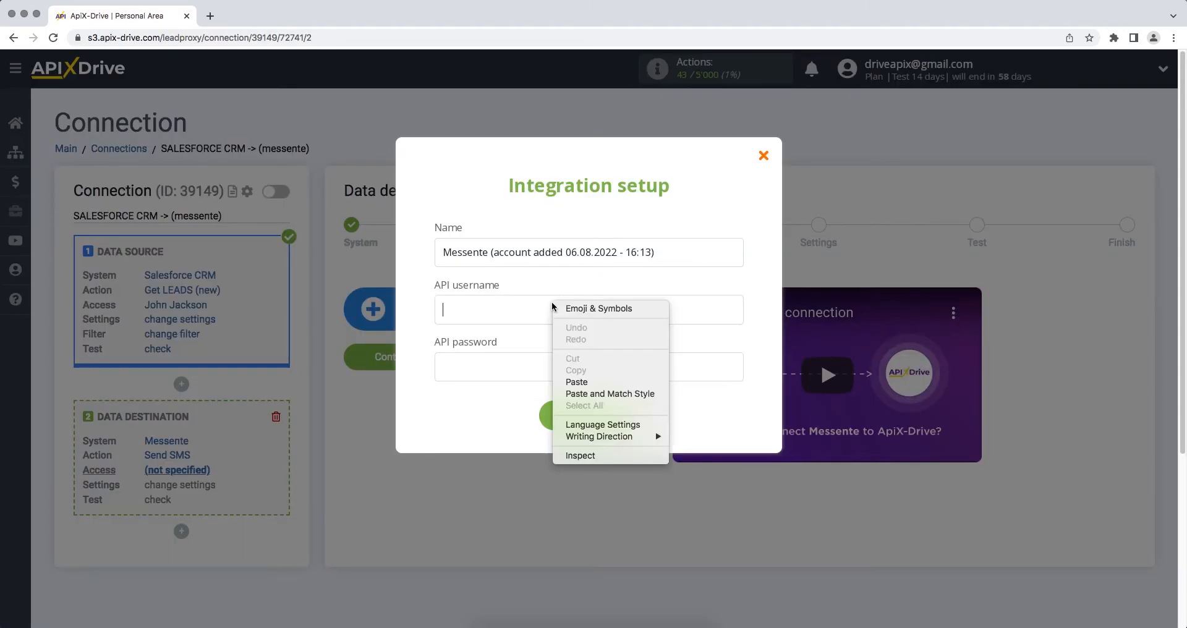
left_click(573, 380)
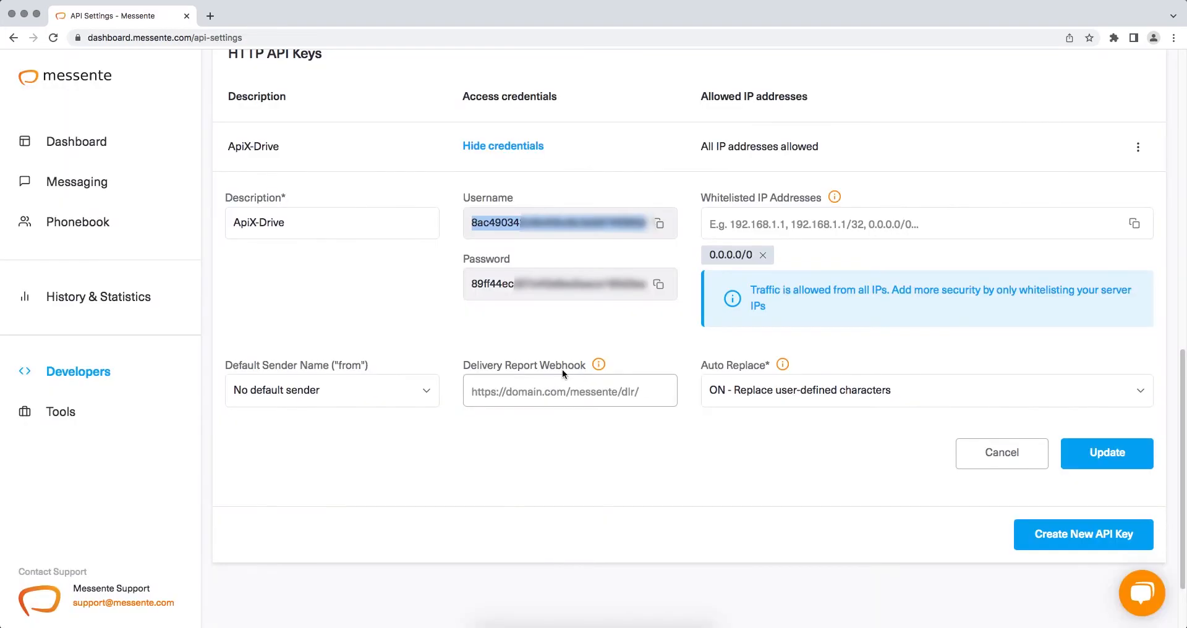
Copy the API key's password into ApiX-Drive's API password field
left_click(474, 281)
left_click_drag(590, 285, 637, 285)
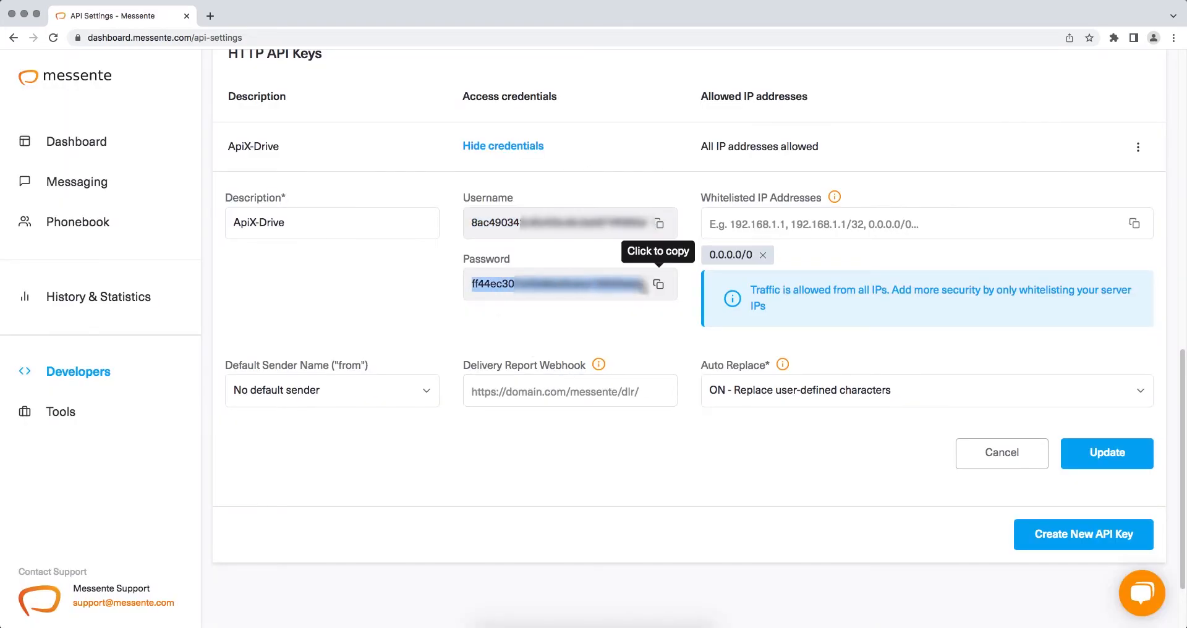
right_click(626, 281)
left_click(641, 308)
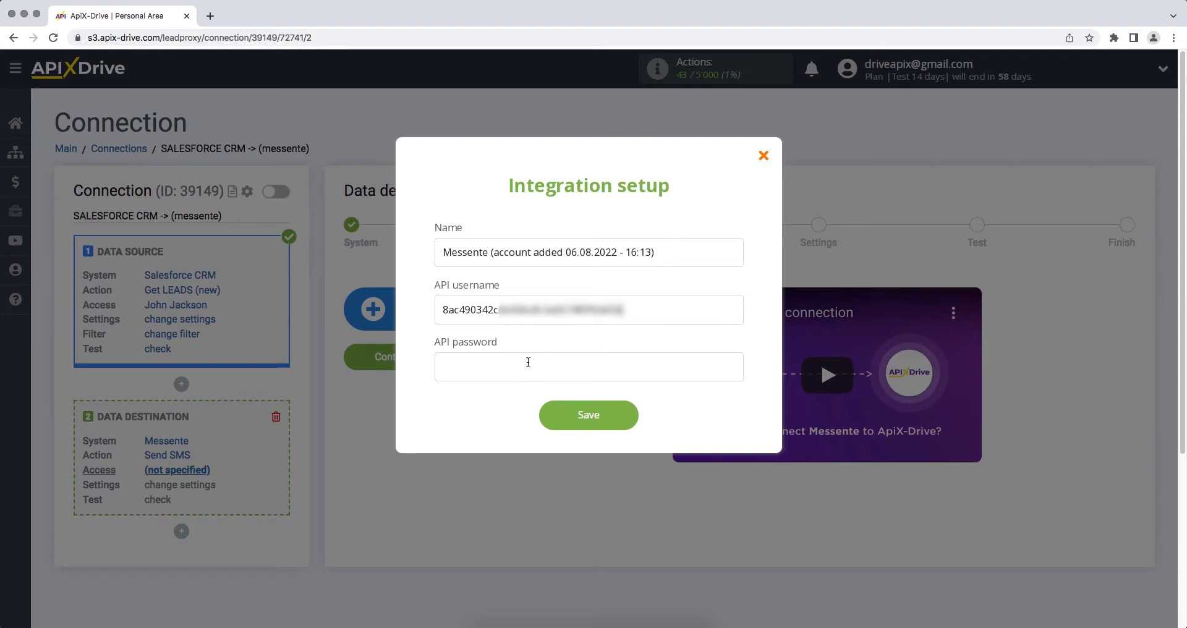
right_click(530, 364)
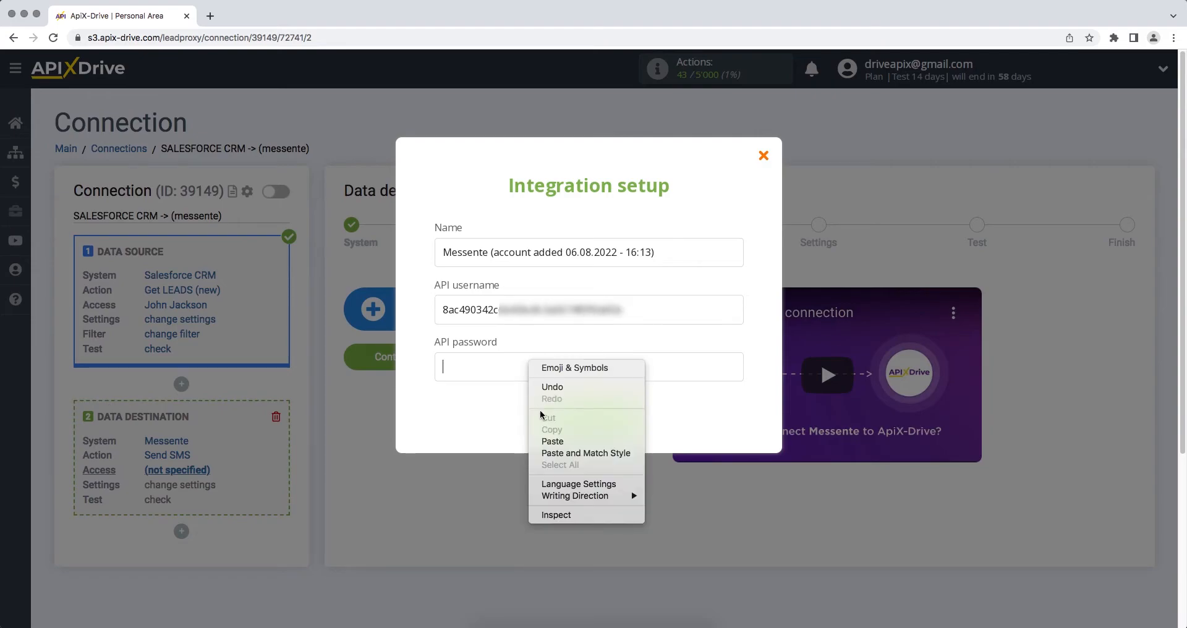
left_click(549, 441)
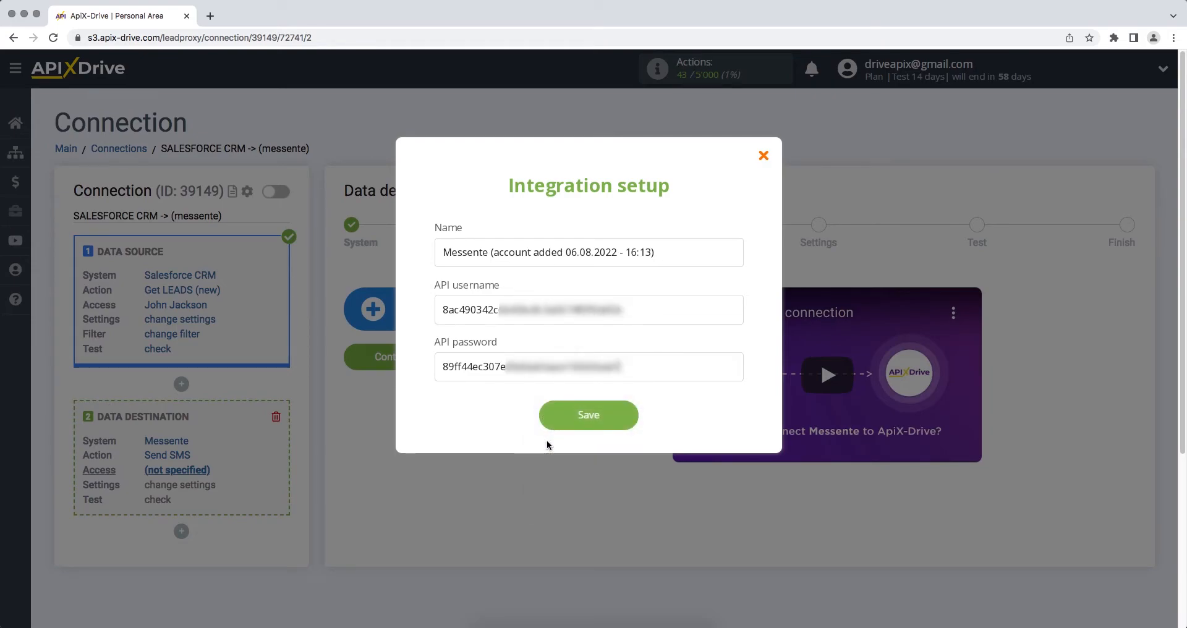
Save the Messente credentials, select the new Messente account as login, and continue
left_click(557, 424)
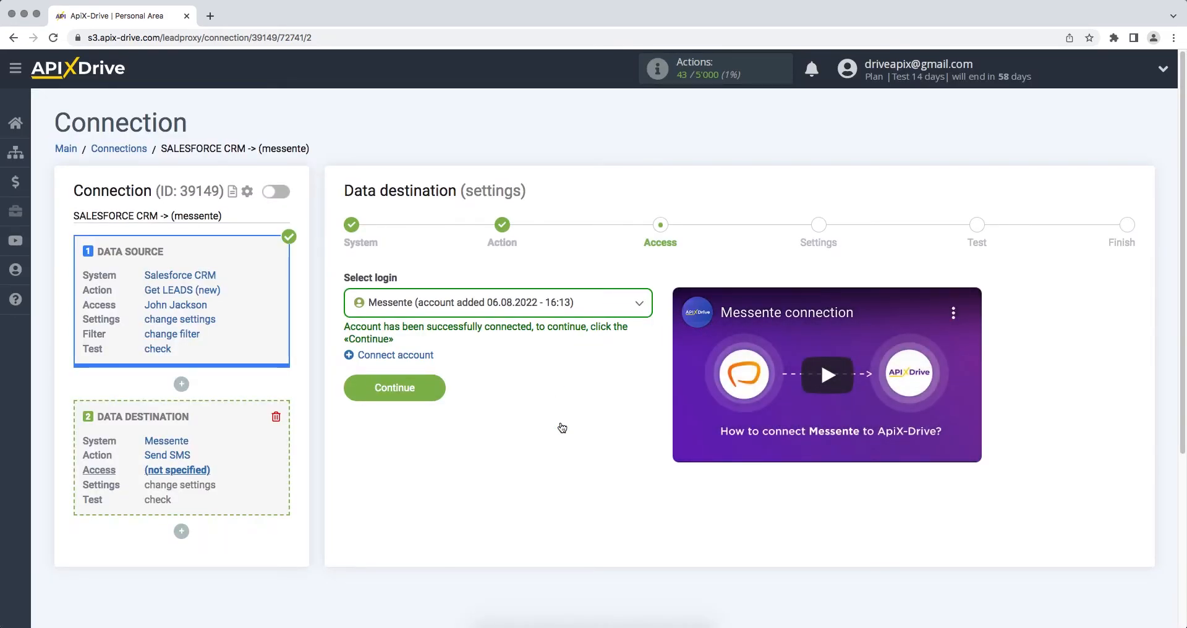
left_click(541, 310)
left_click(542, 397)
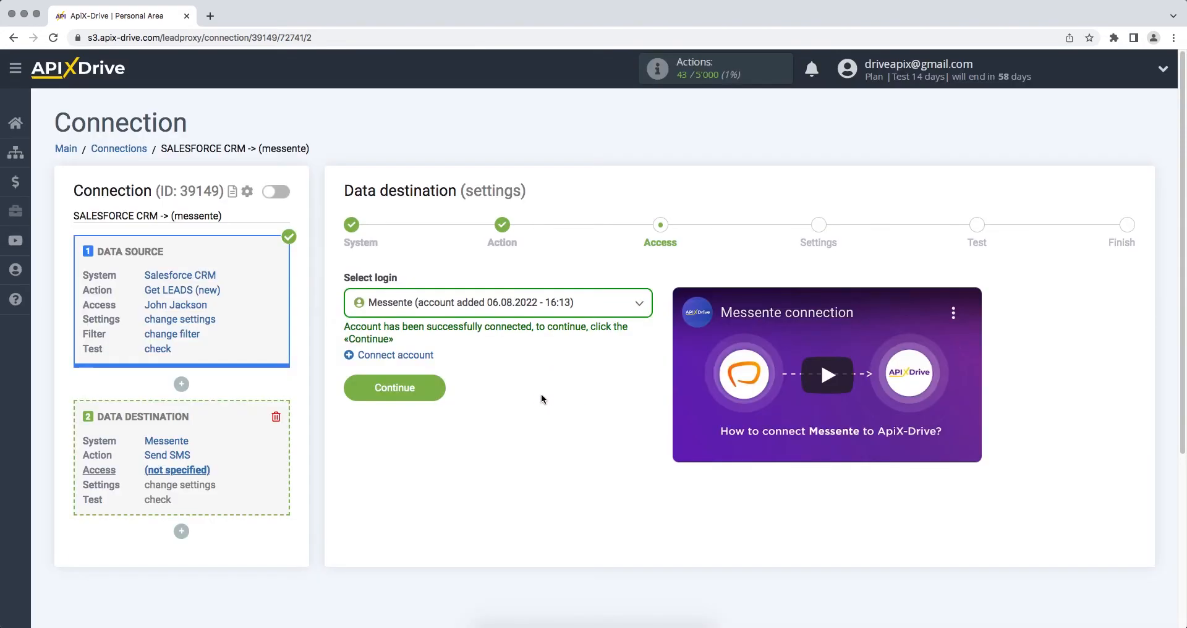
left_click(385, 388)
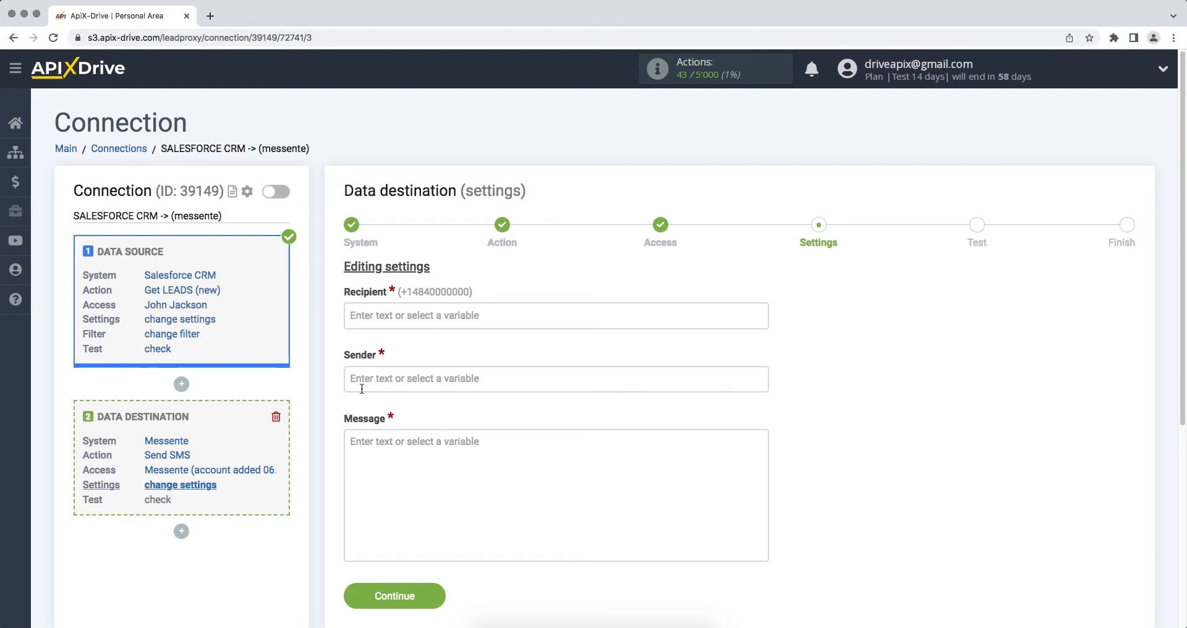
Set Sender to the lead owner's Phone variable and enter the recipient's phone number
left_click(375, 378)
left_click_drag(762, 428, 772, 584)
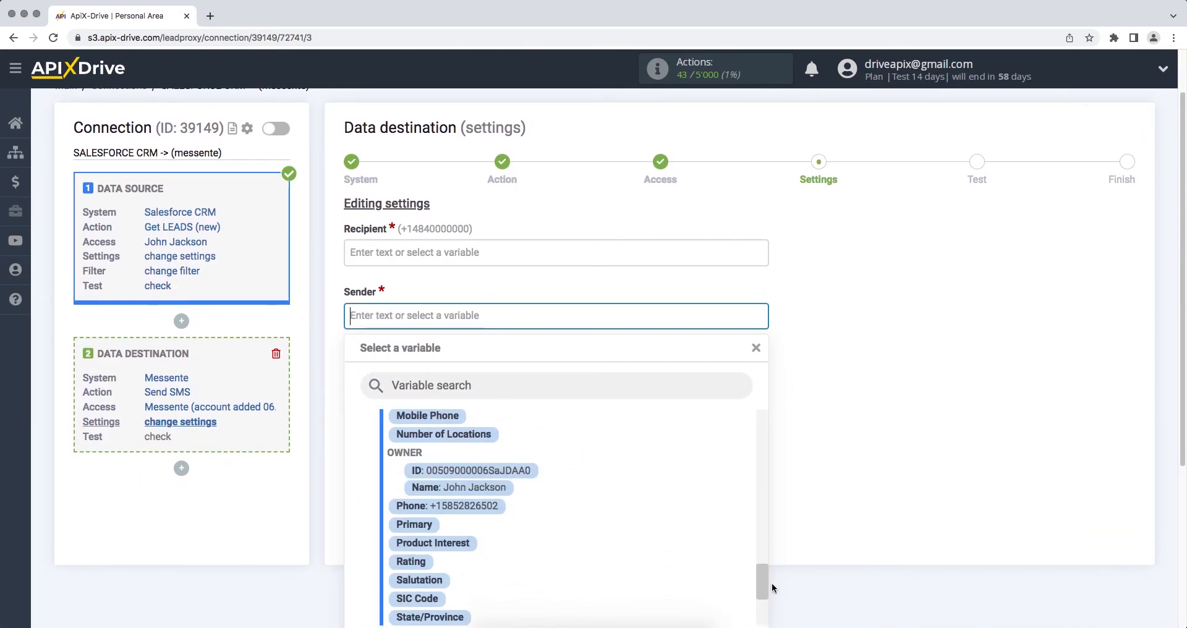
left_click(505, 499)
left_click(419, 255)
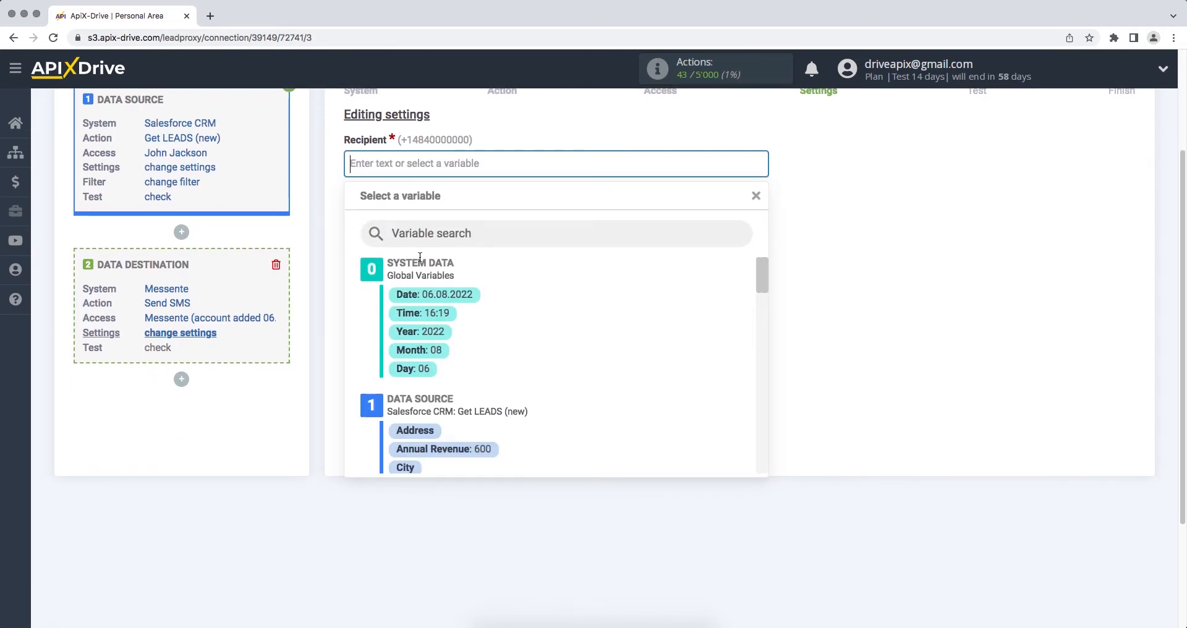
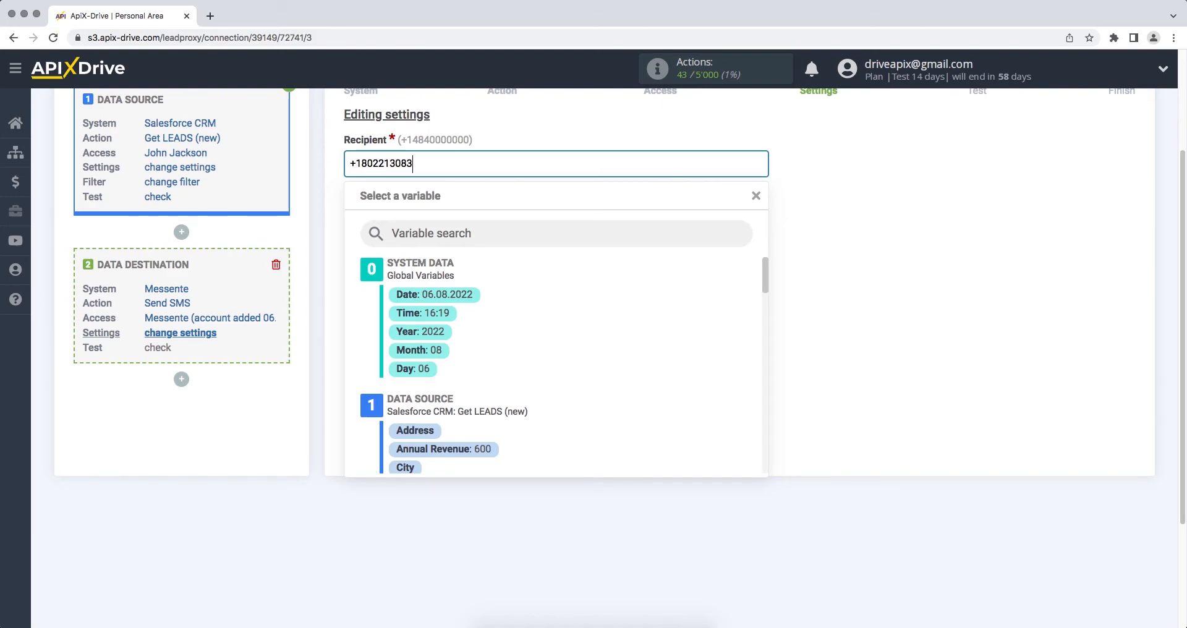
left_click(776, 278)
Write the message 'Hello, [Full Name]' plus 'Thank you for your interest, we will contact you soon!'
left_click(600, 311)
type("Hello,")
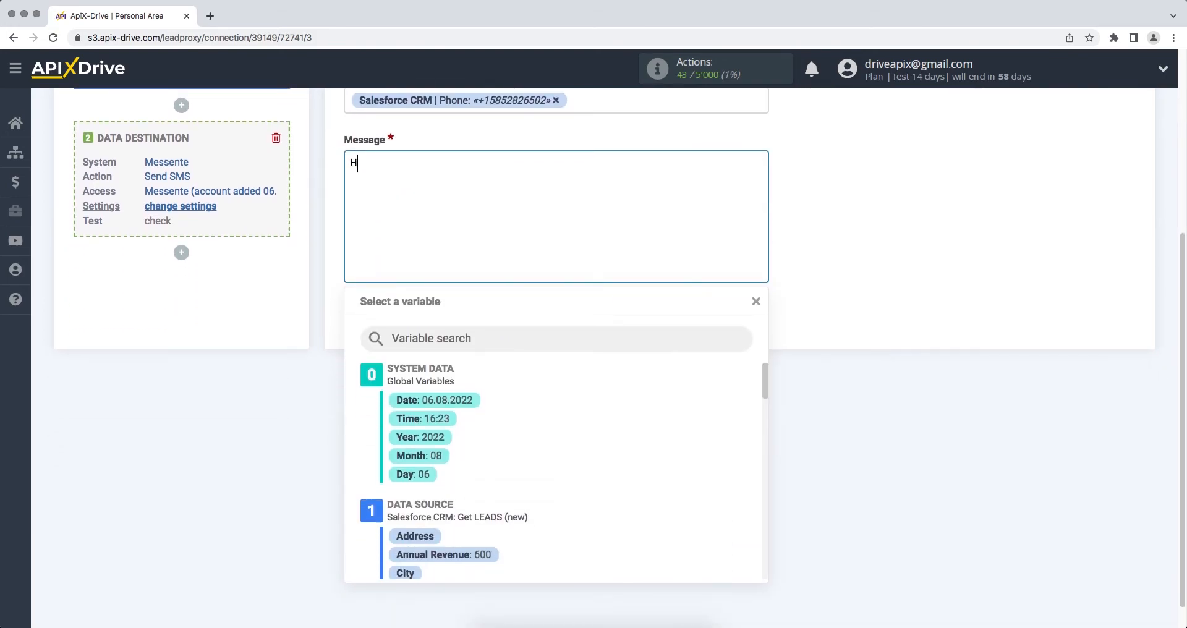
left_click_drag(760, 381, 771, 465)
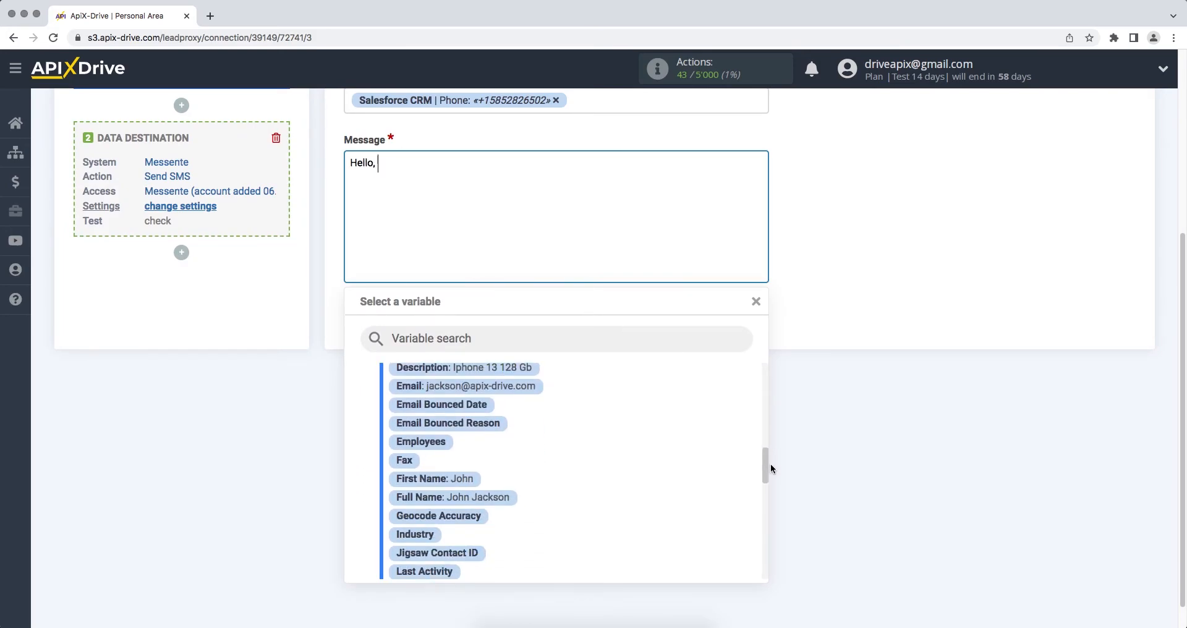
left_click(507, 498)
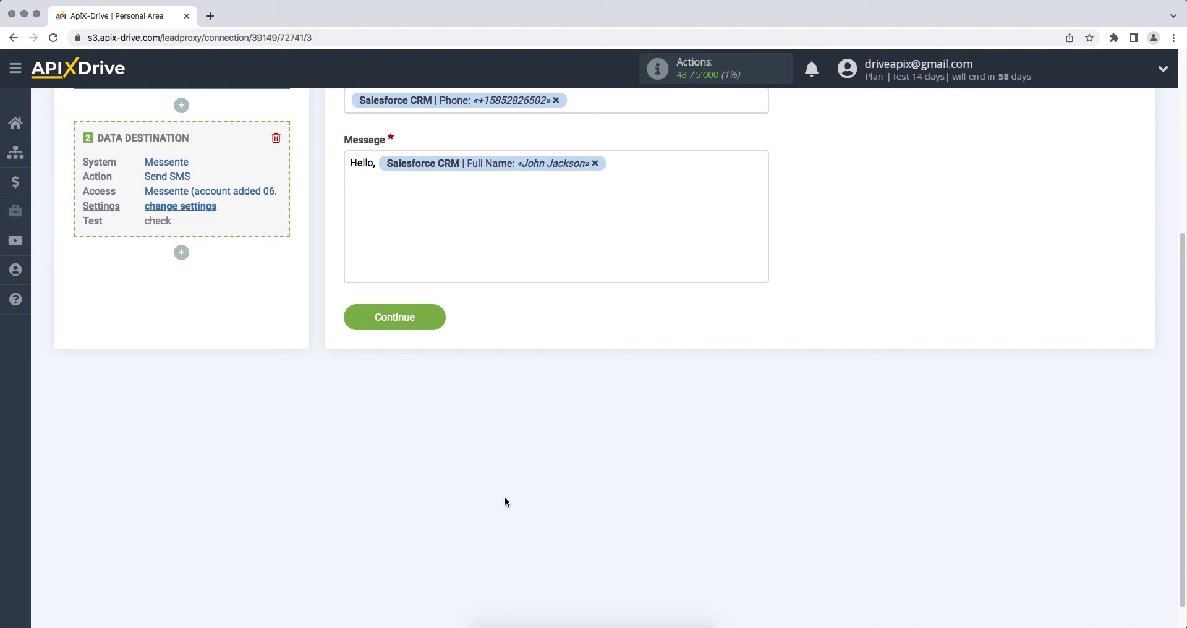
key("Return")
type("Thank you for your intere")
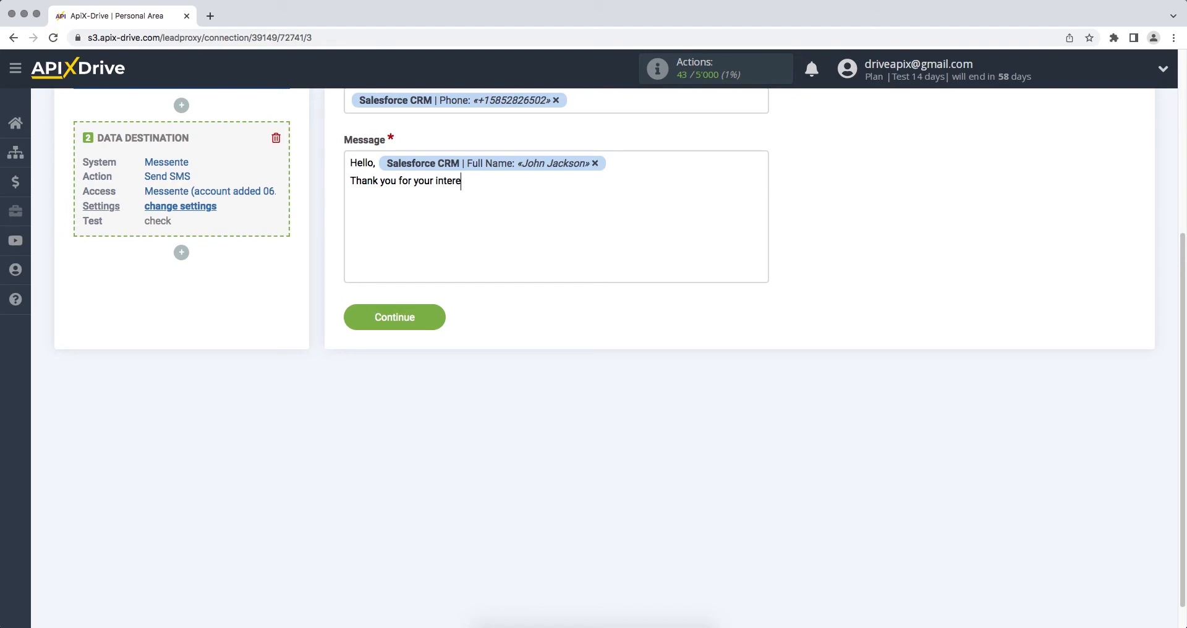
type("st, we will contact you soon!")
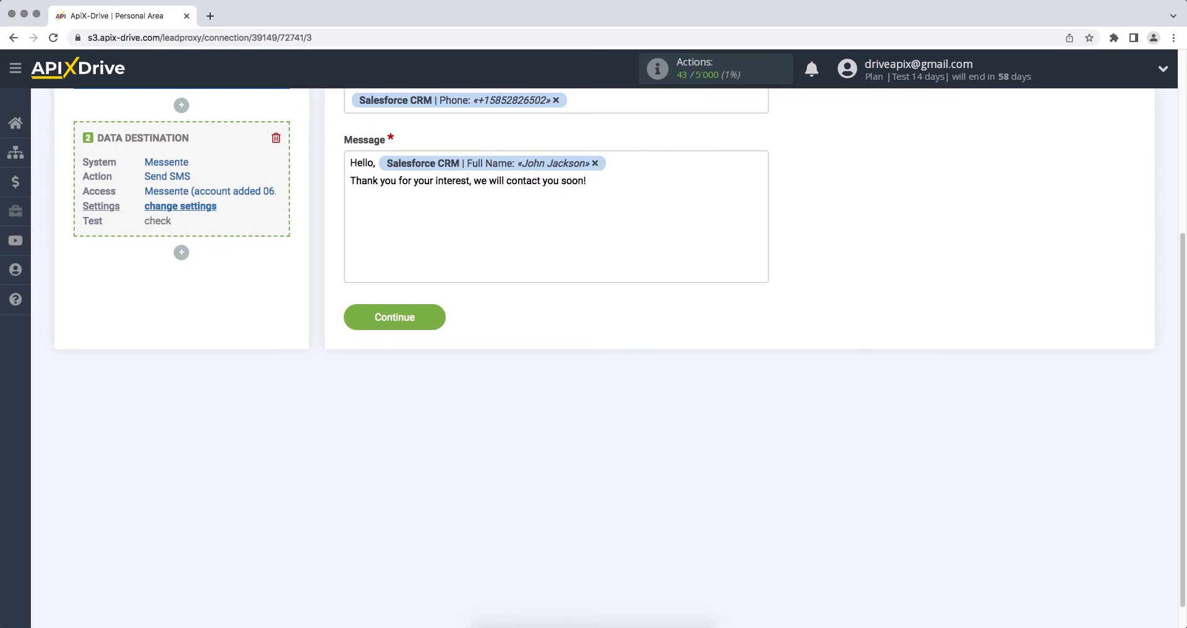
left_click(359, 322)
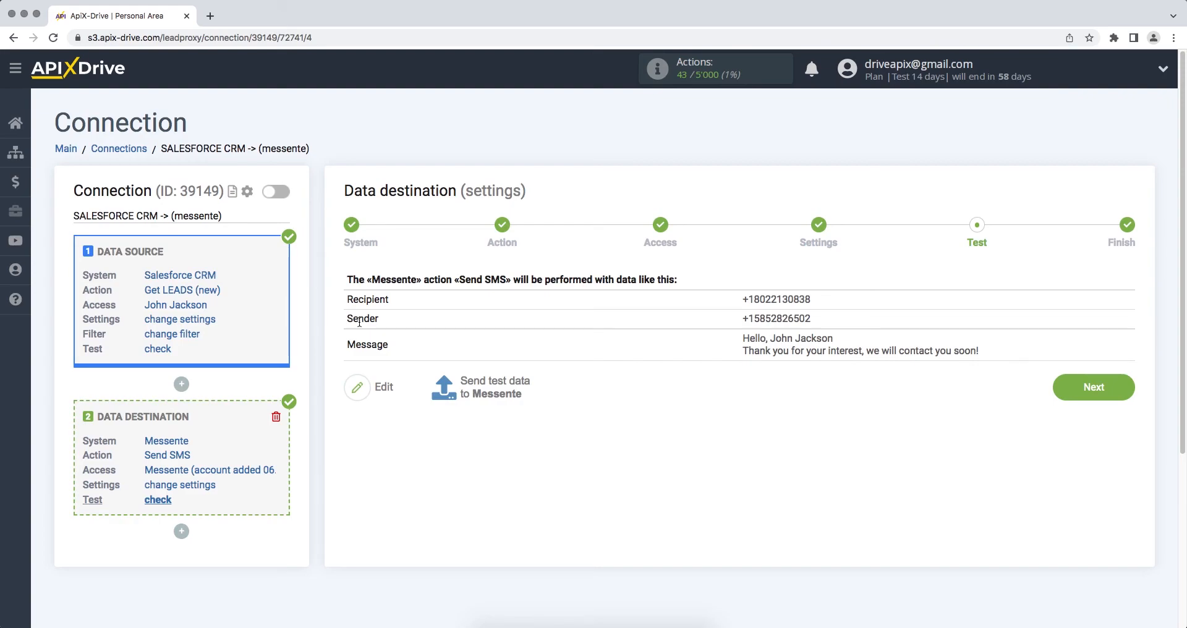
Send the test SMS to Messente and proceed to the final step
left_click(467, 384)
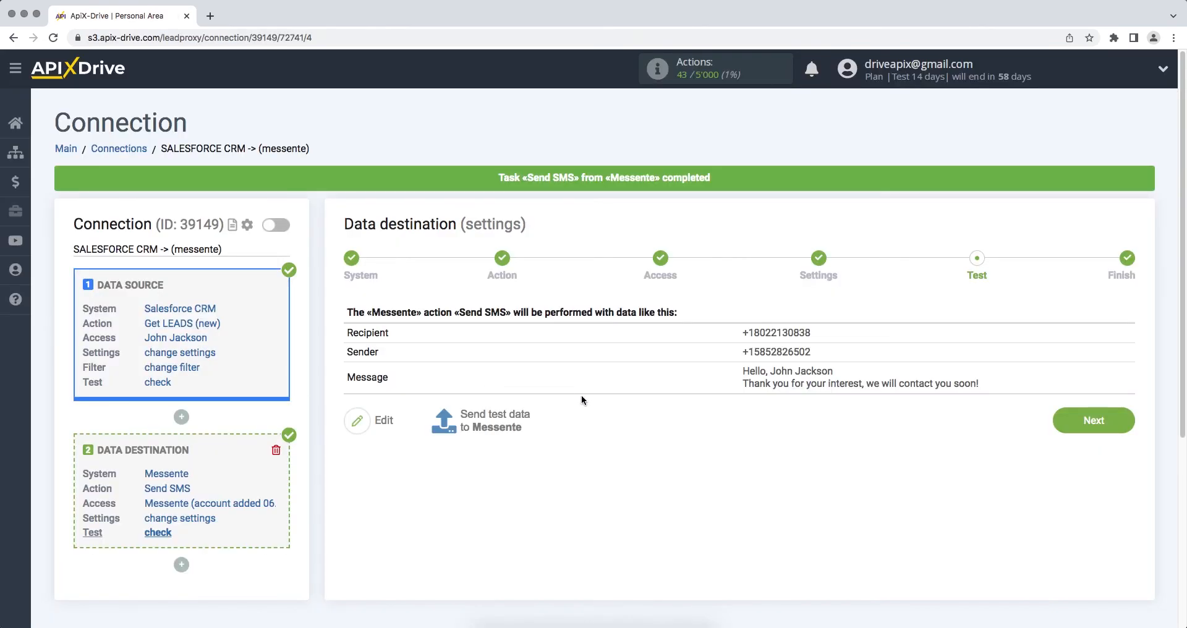
left_click(1093, 421)
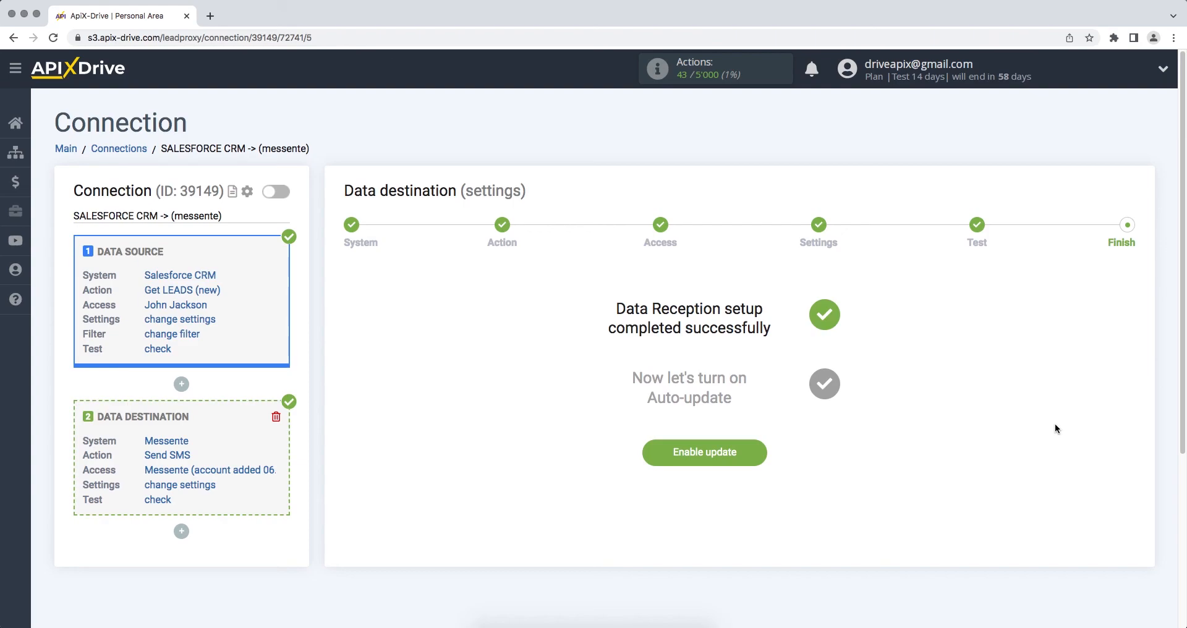
Enable auto-update and set the connection's update interval to 5 minutes
left_click(683, 451)
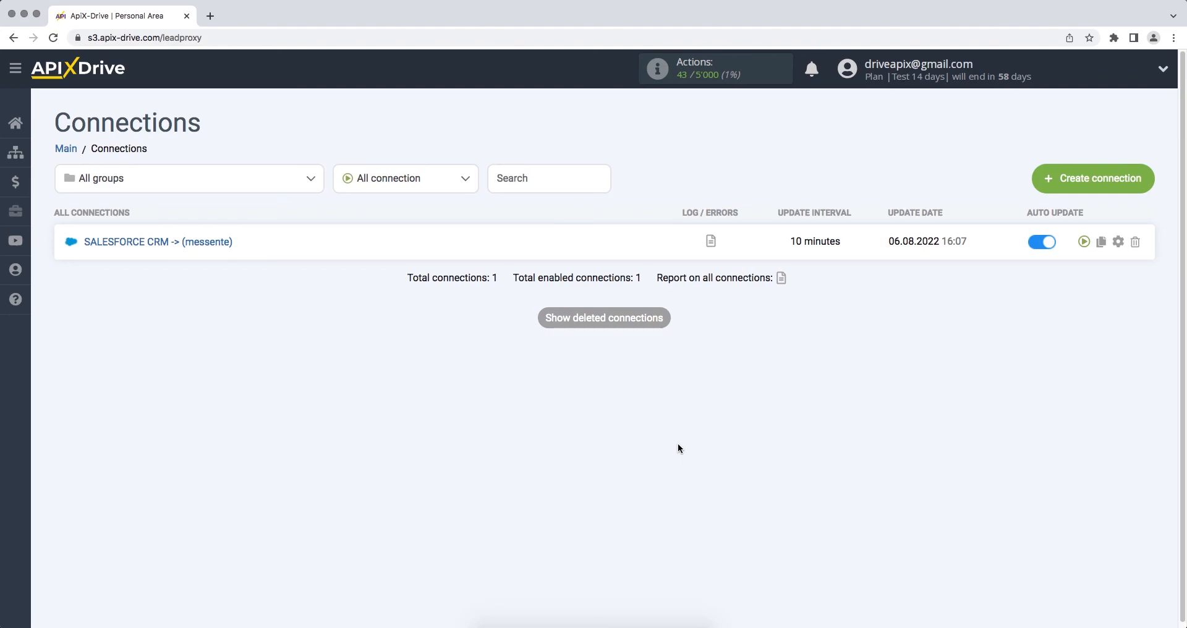
left_click(1117, 242)
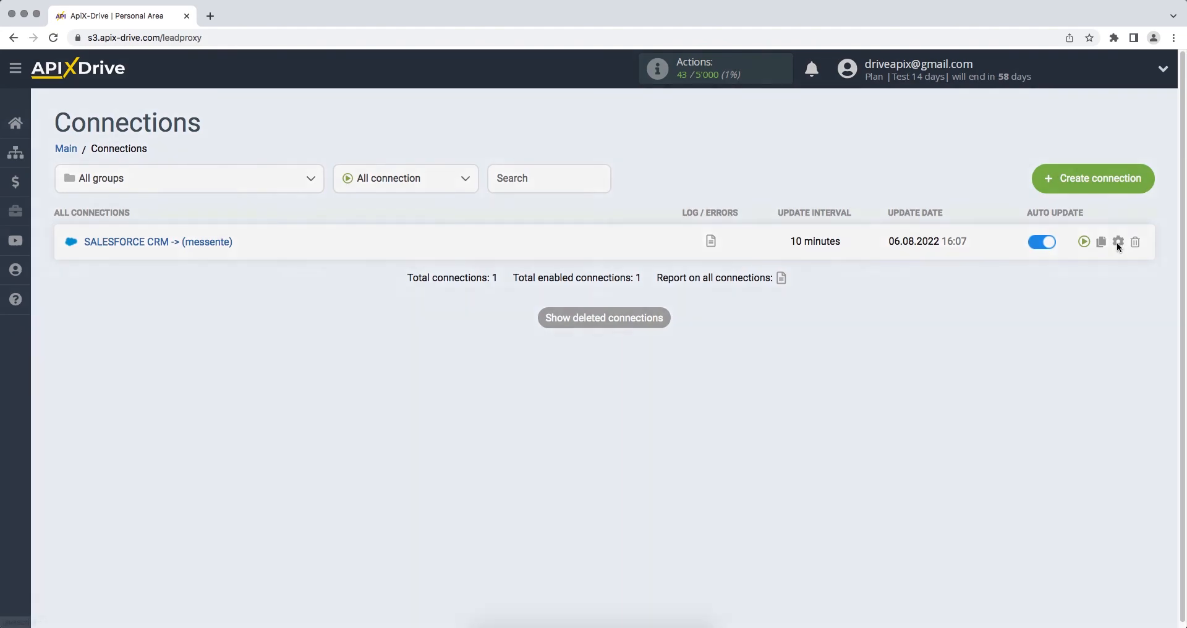
left_click(703, 355)
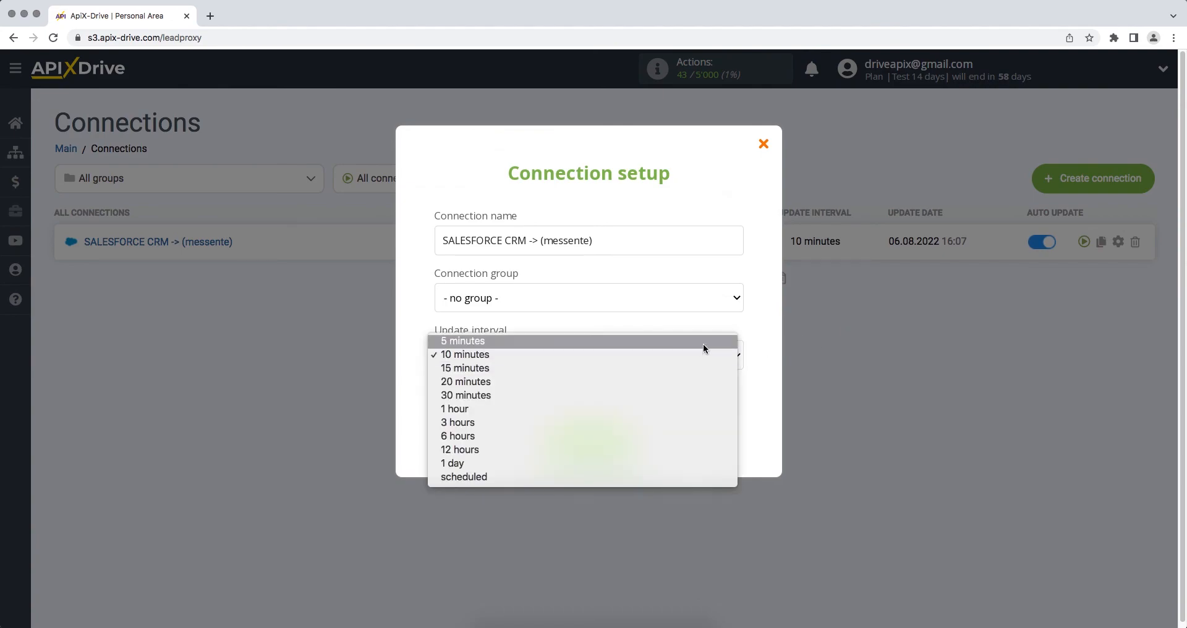
left_click(703, 344)
left_click(543, 436)
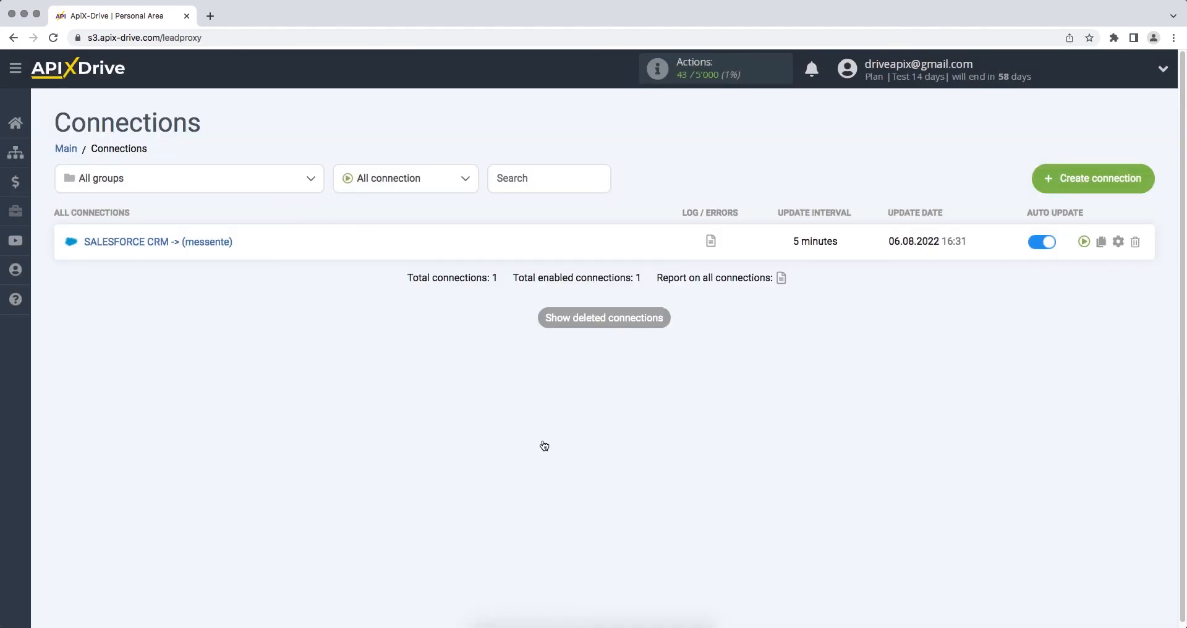